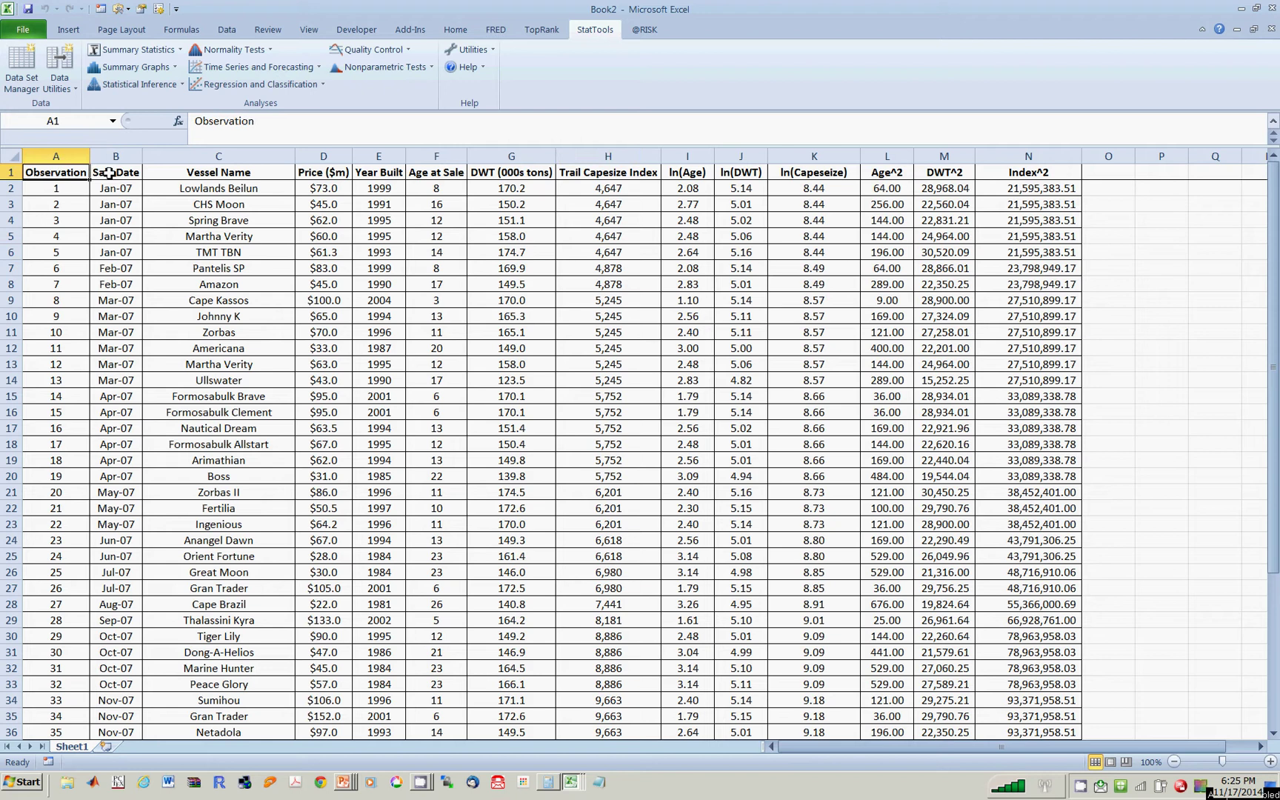
# Review Sheet1's headers and the derived-term formulas in I2 through N2
pyautogui.click(109, 173)
pyautogui.click(176, 171)
pyautogui.press('Right')
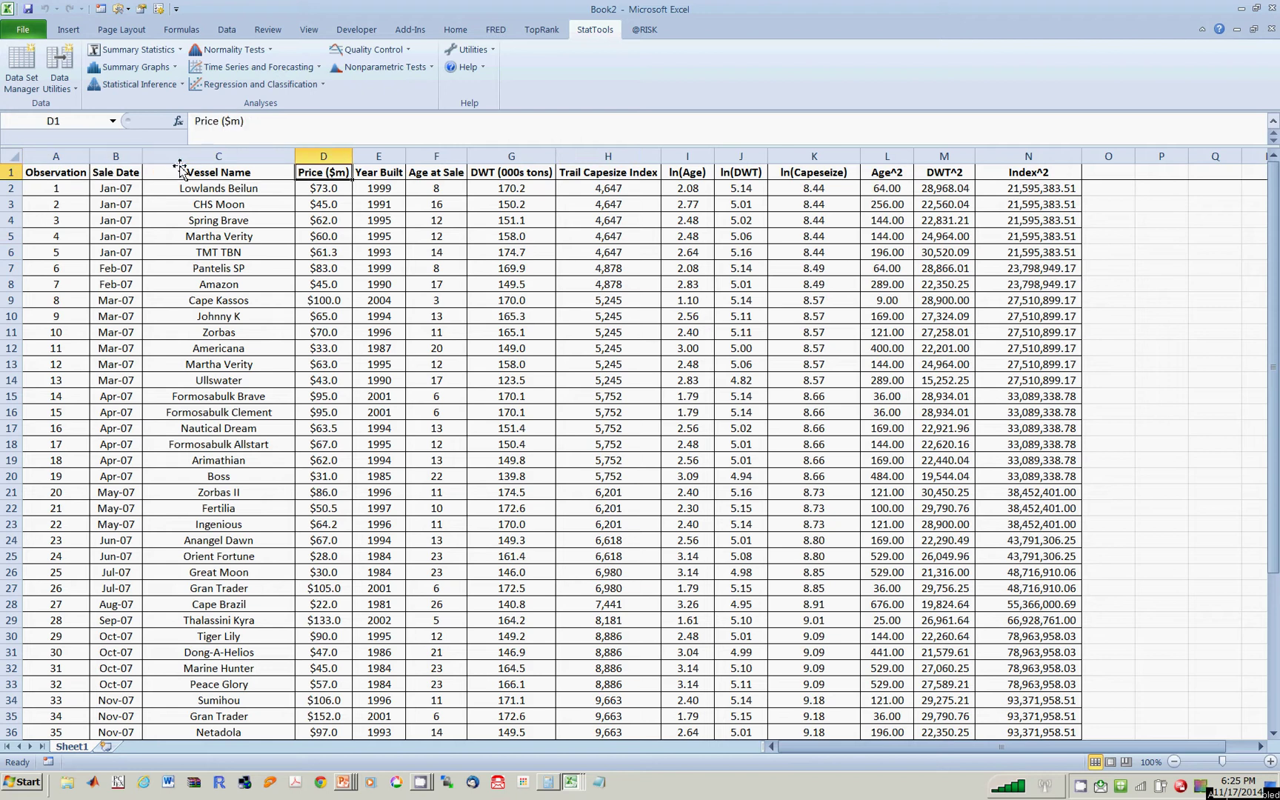
pyautogui.press('Right')
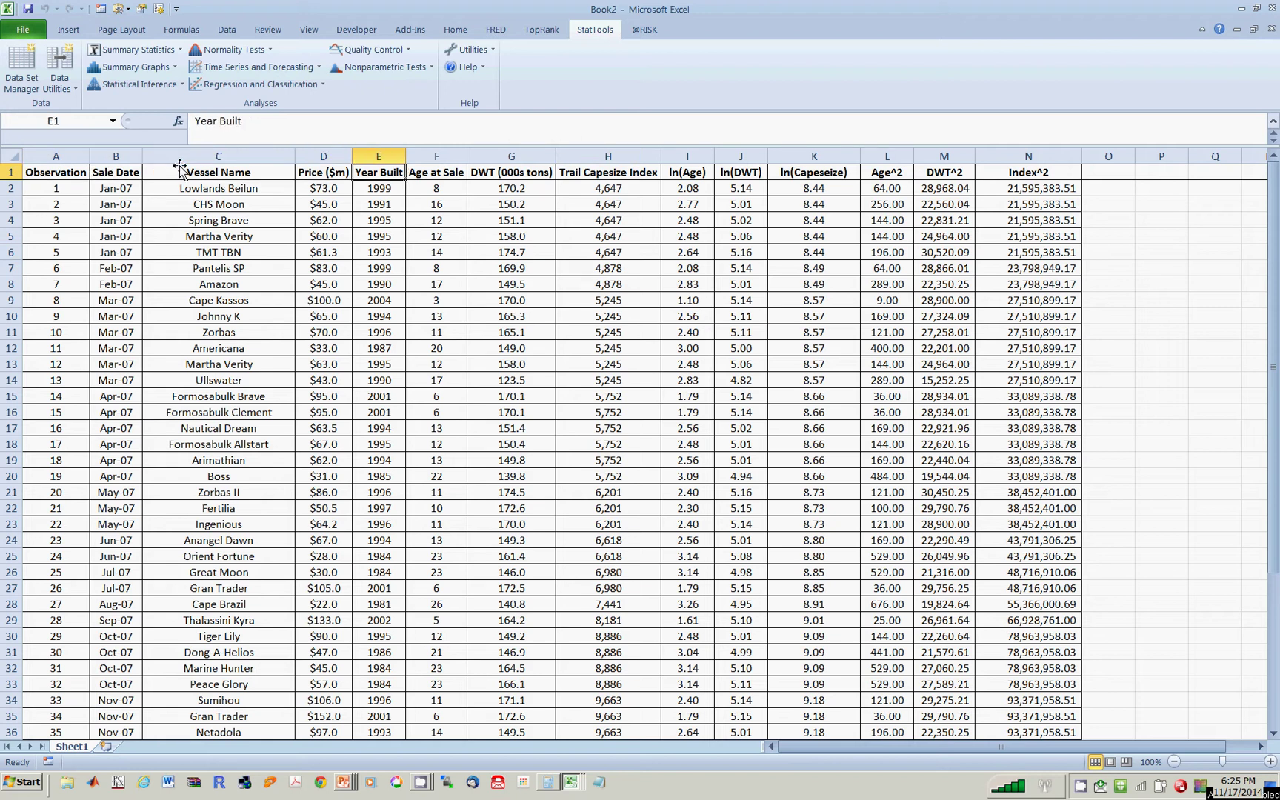
pyautogui.press('Right')
pyautogui.press('Right')
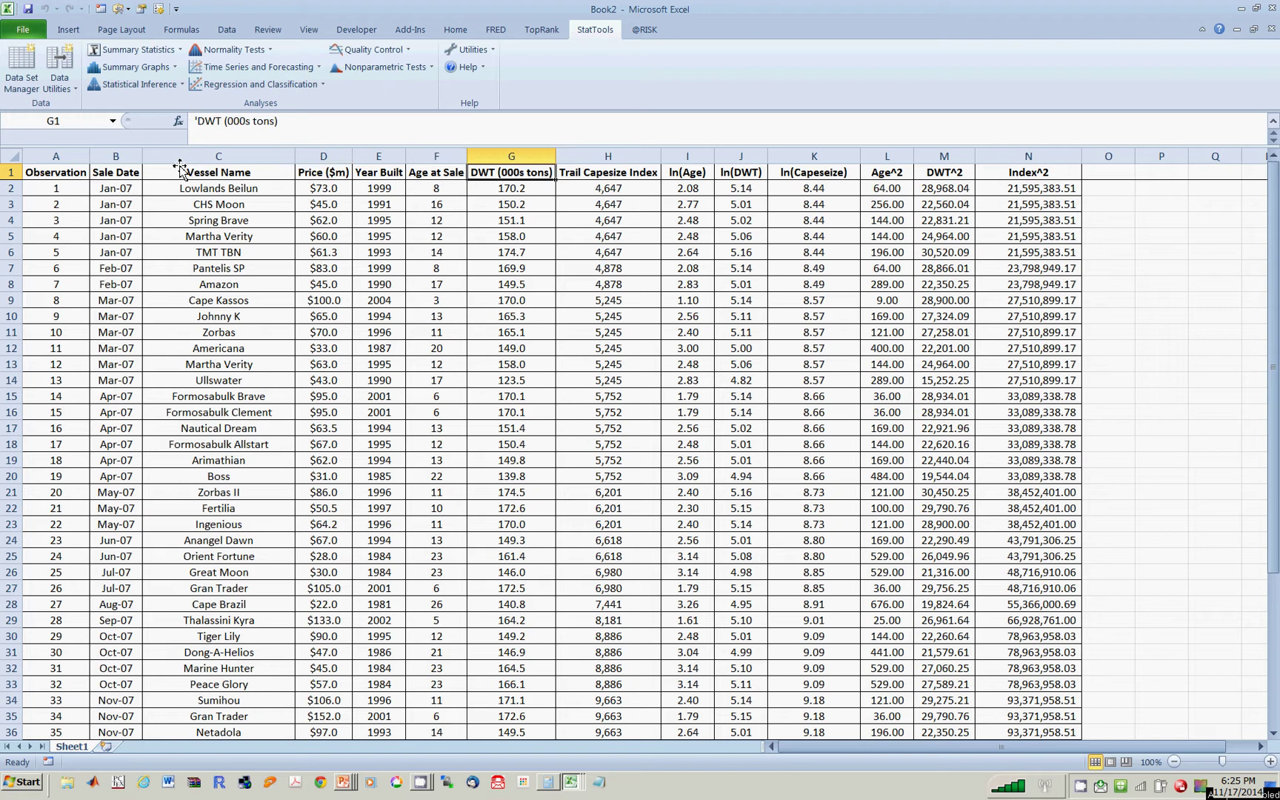
pyautogui.press('Right')
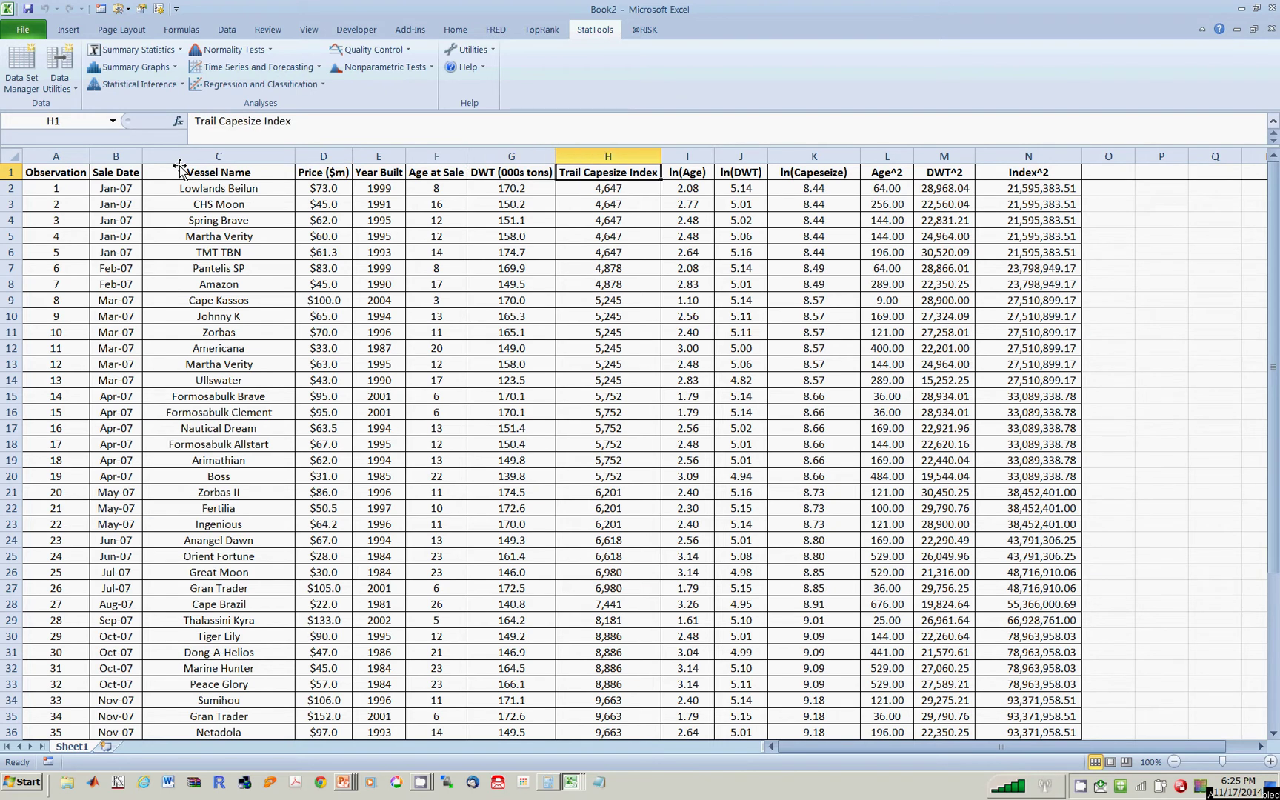
pyautogui.press('Down')
pyautogui.press('Right')
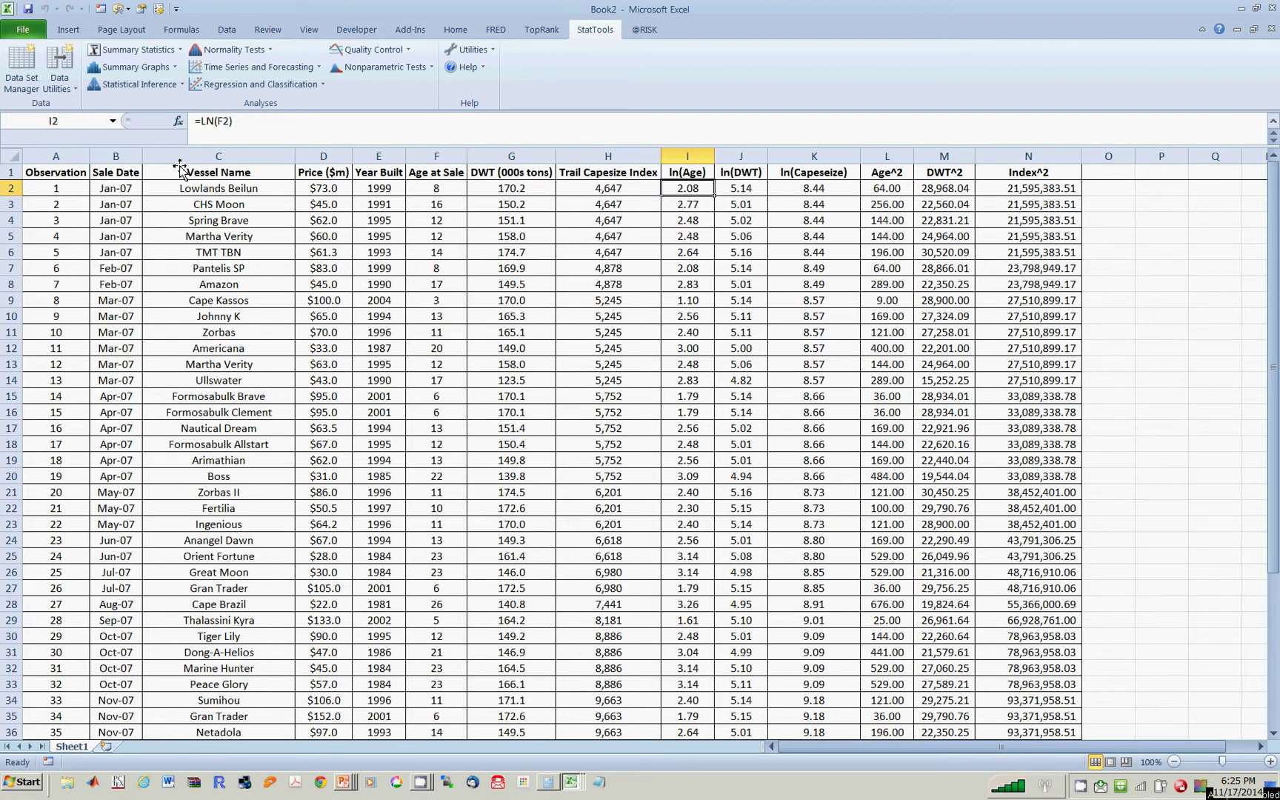
pyautogui.press('Right')
pyautogui.press('Right')
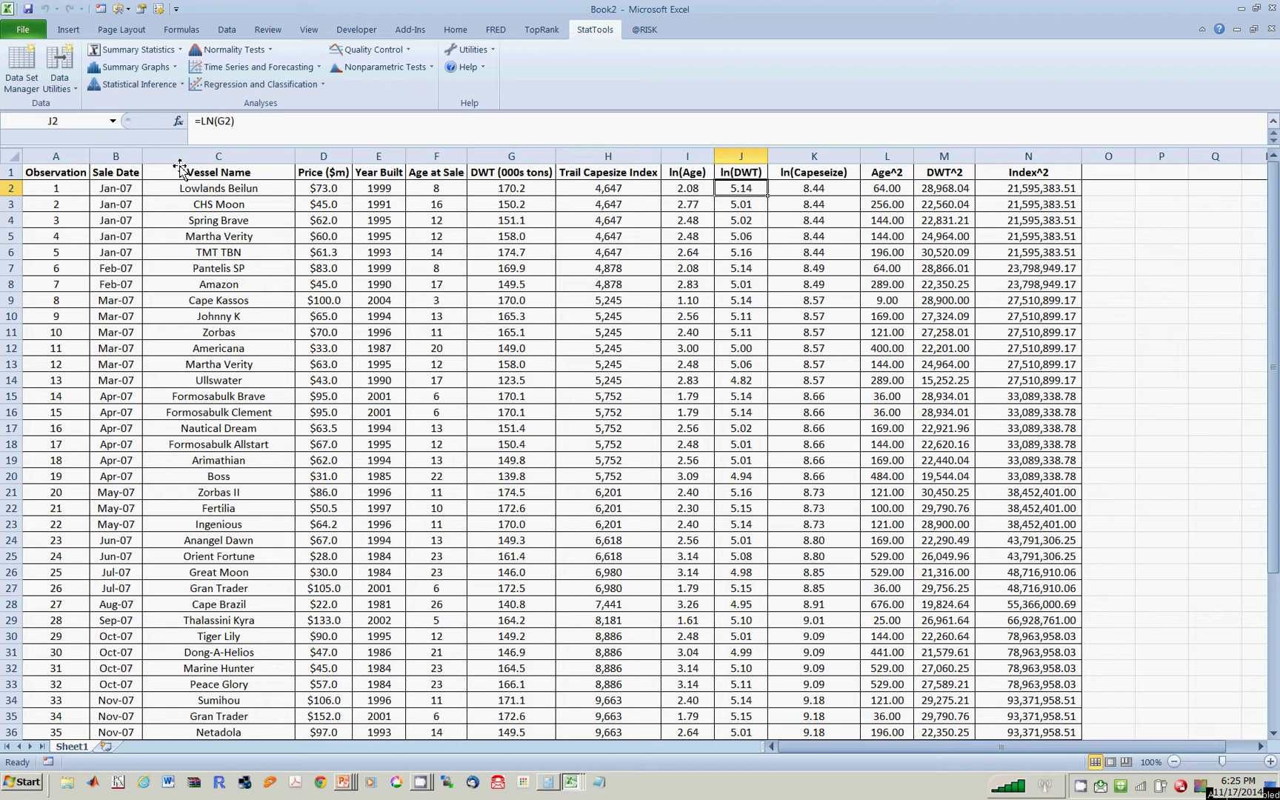
pyautogui.press('Right')
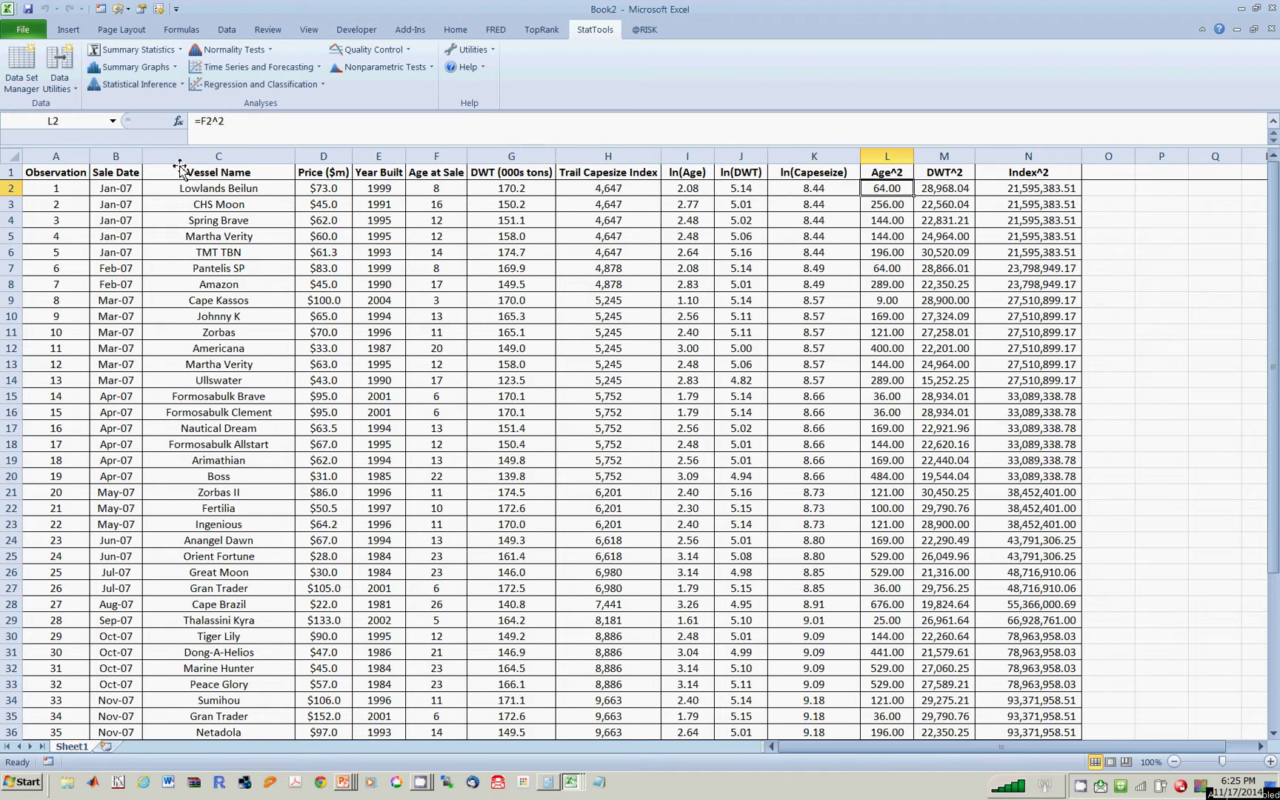
pyautogui.press('Right')
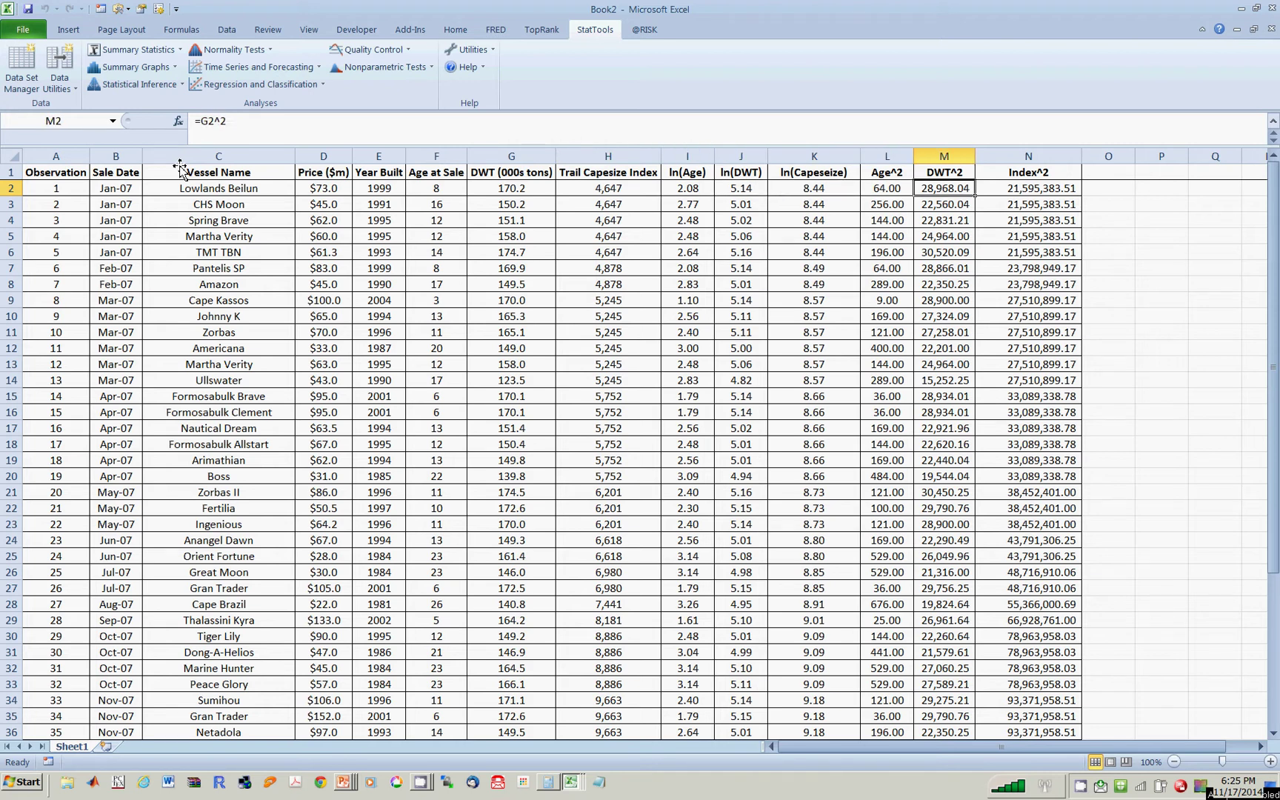
pyautogui.press('Right')
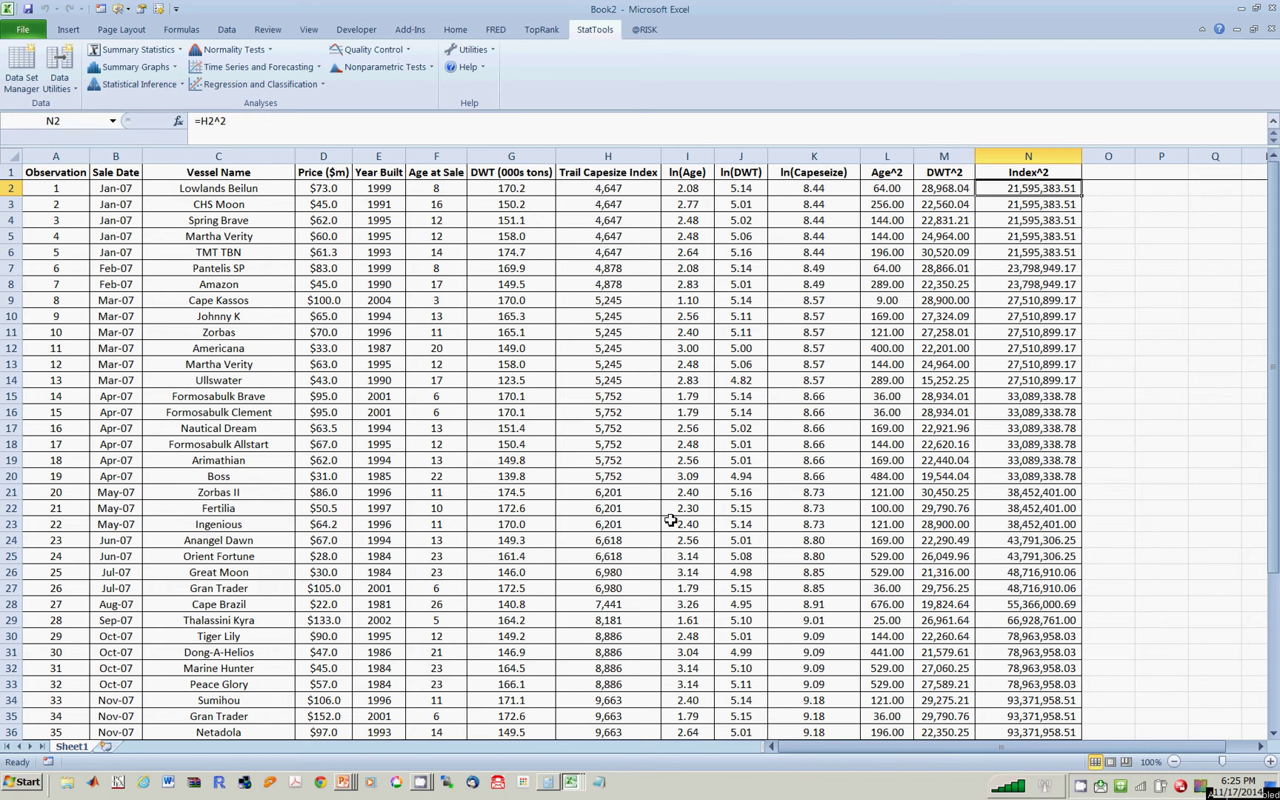
# Inspect the Price ($m) column, predictor columns F–N, and sample values in K8 and D9
pyautogui.click(310, 156)
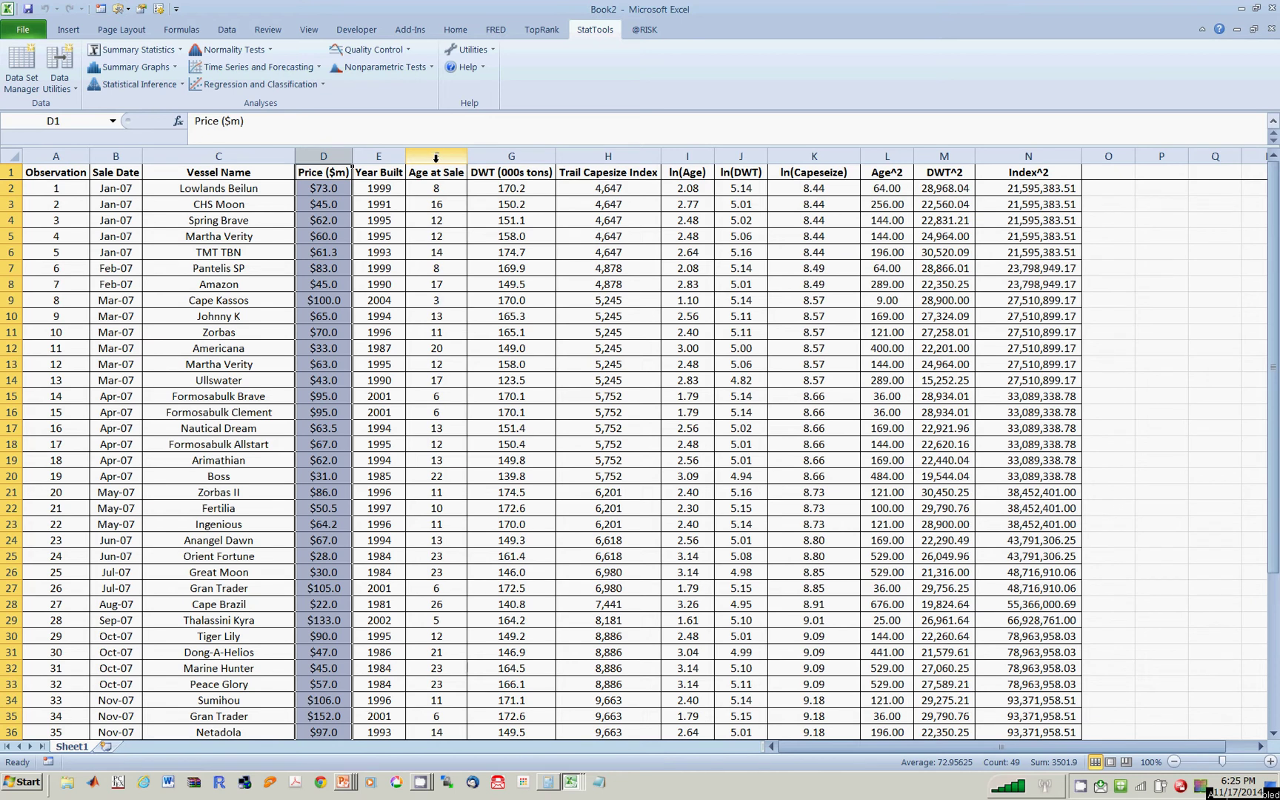
pyautogui.moveTo(436, 157); pyautogui.dragTo(1011, 167)
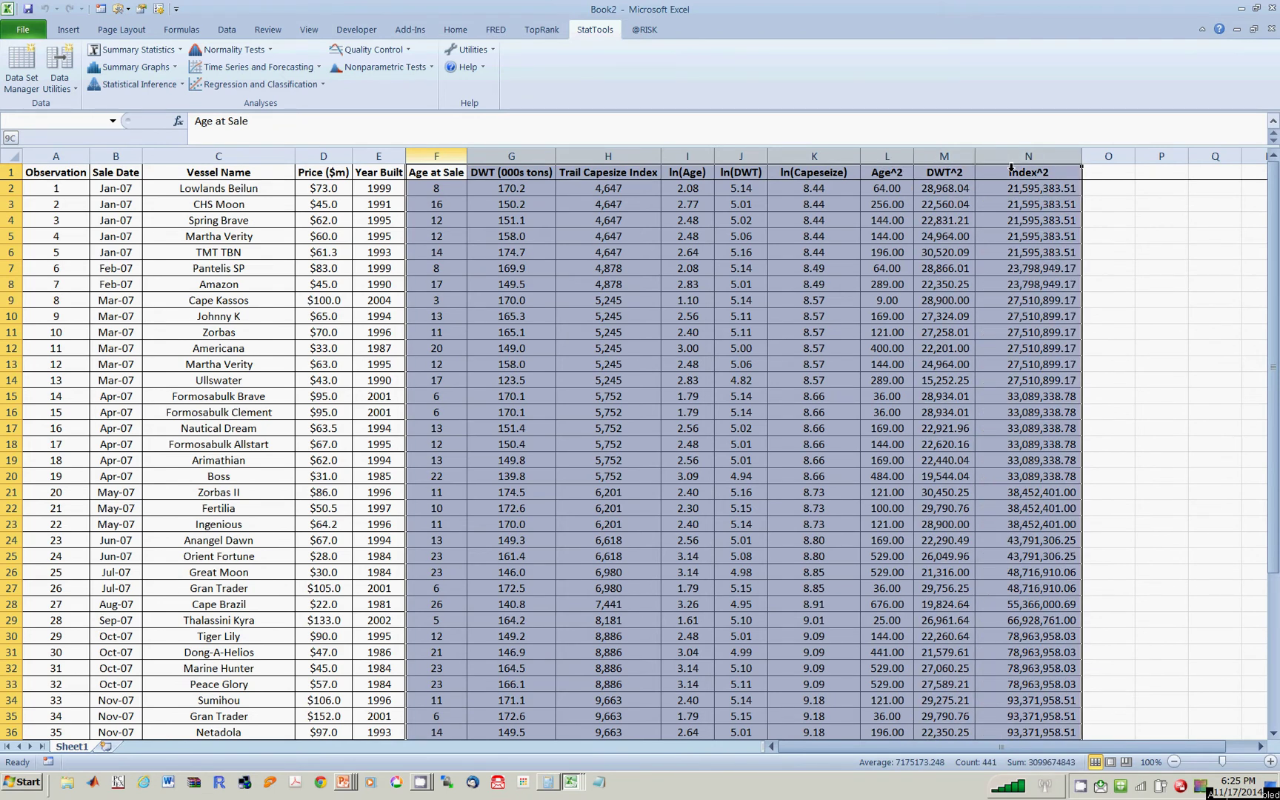
pyautogui.click(1141, 314)
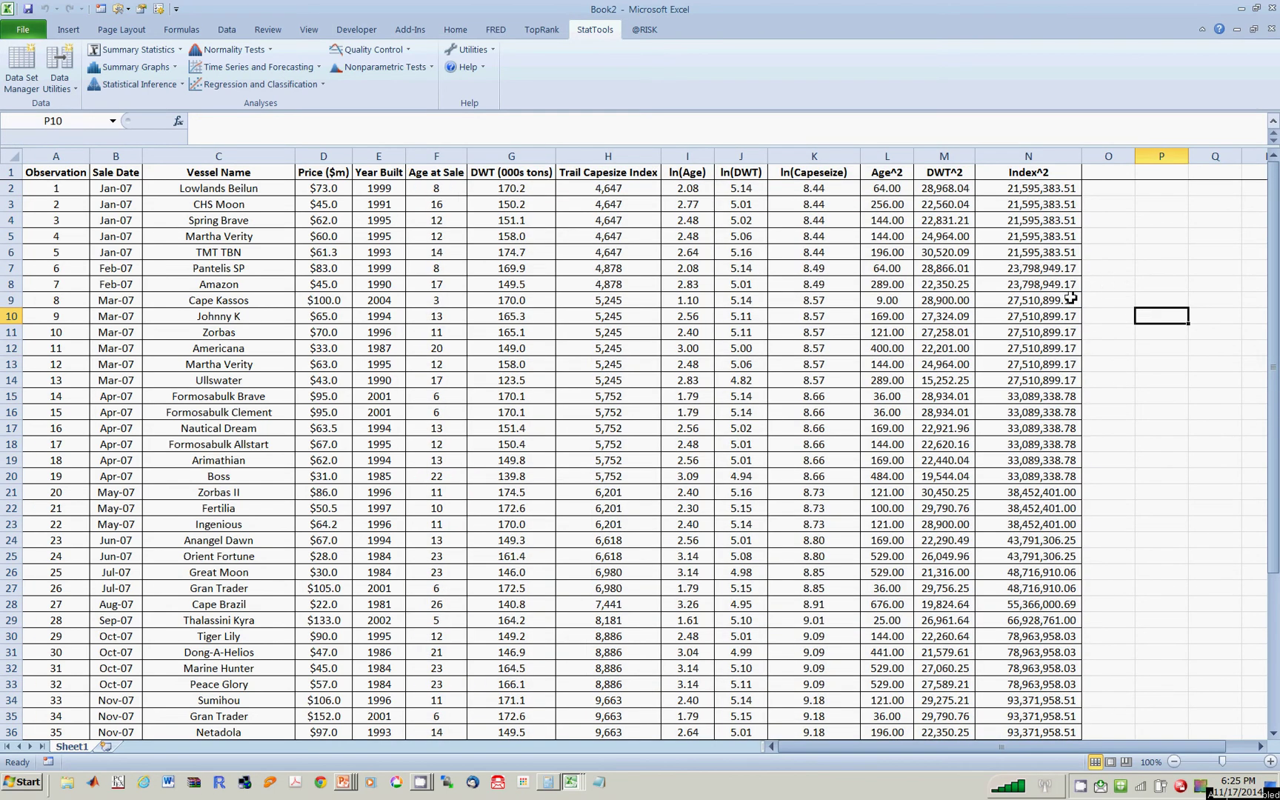
pyautogui.click(815, 284)
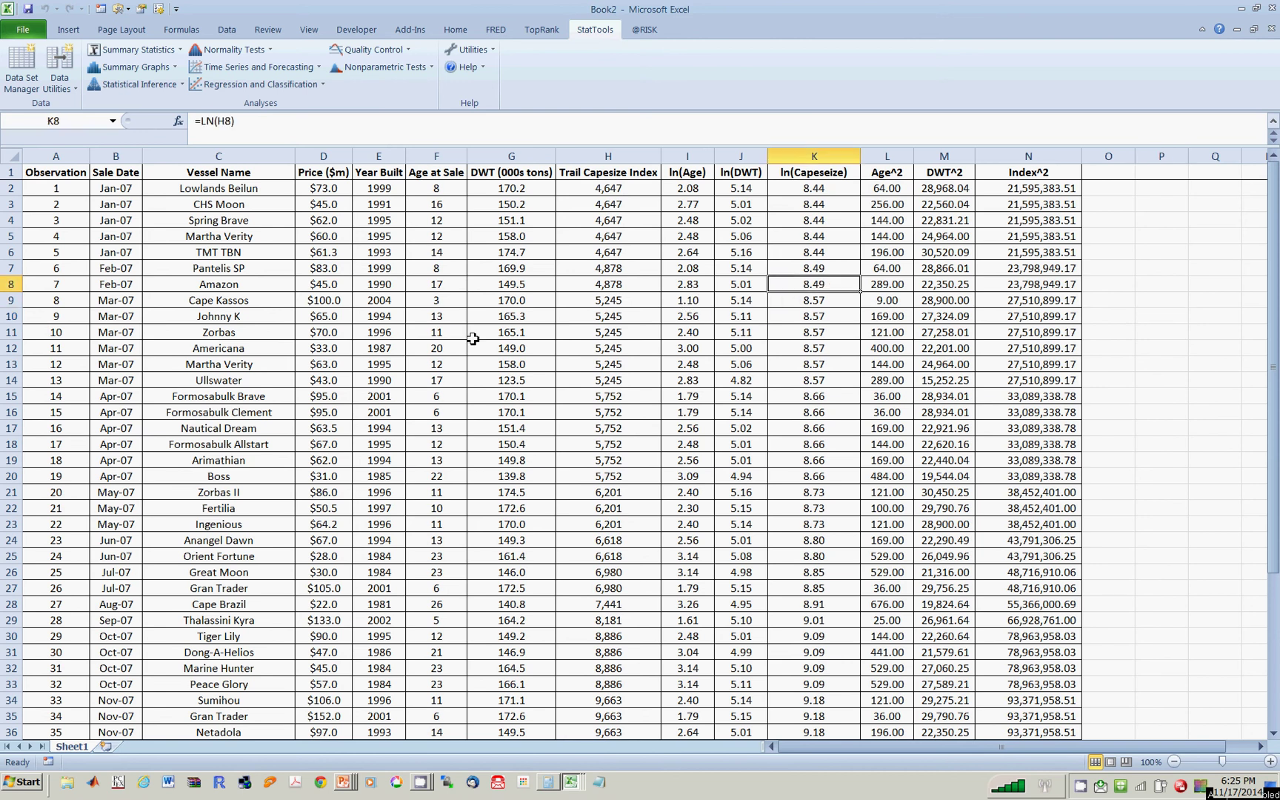
pyautogui.click(313, 303)
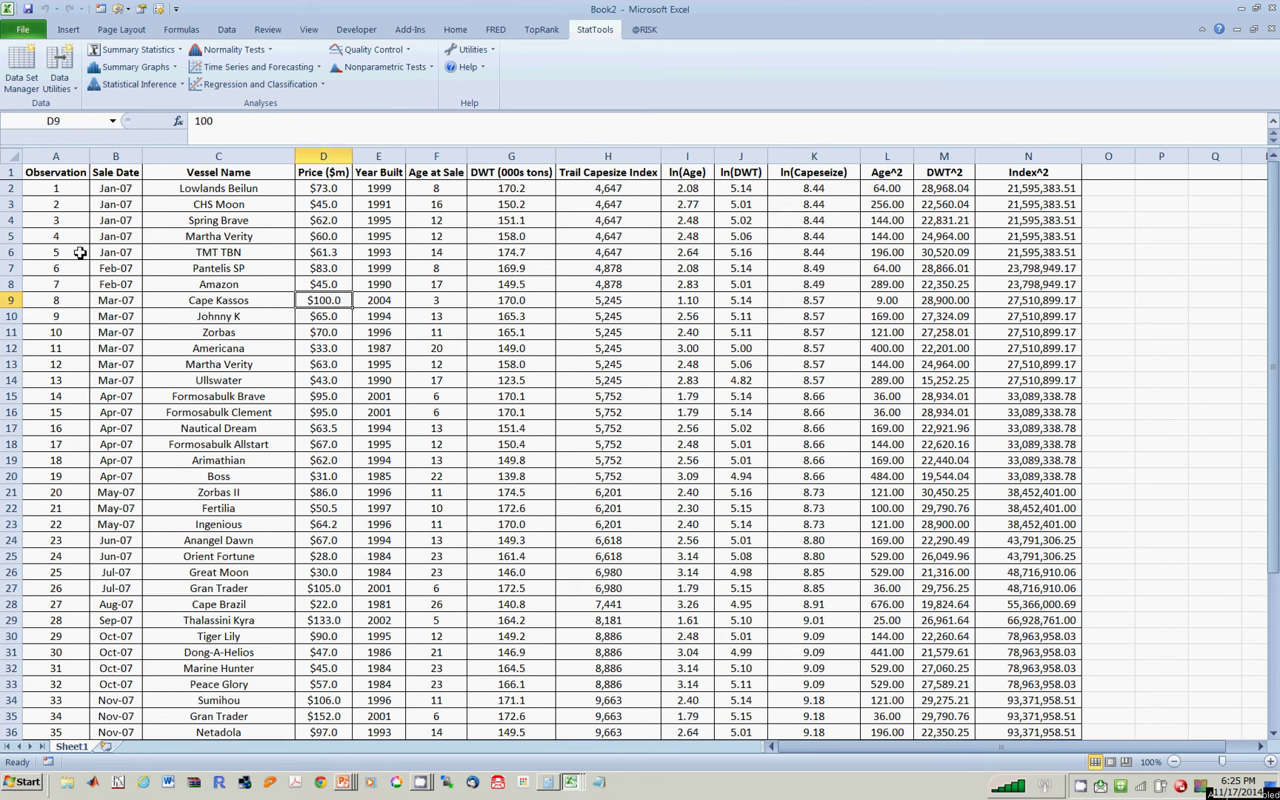
# Copy the header row A1:N1 into A1 of a new worksheet, Sheet4
pyautogui.click(53, 175)
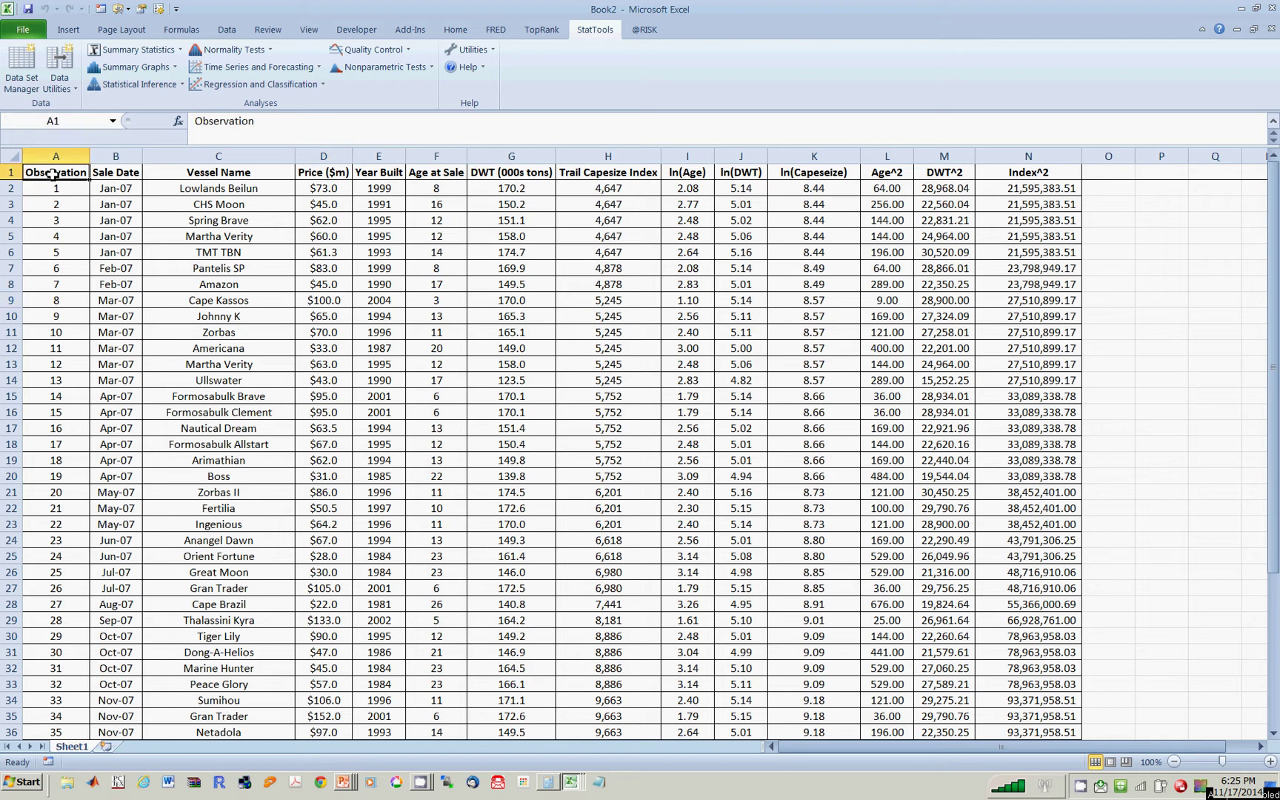
pyautogui.moveTo(53, 174); pyautogui.dragTo(988, 172)
pyautogui.hotkey('ctrl', 'c')
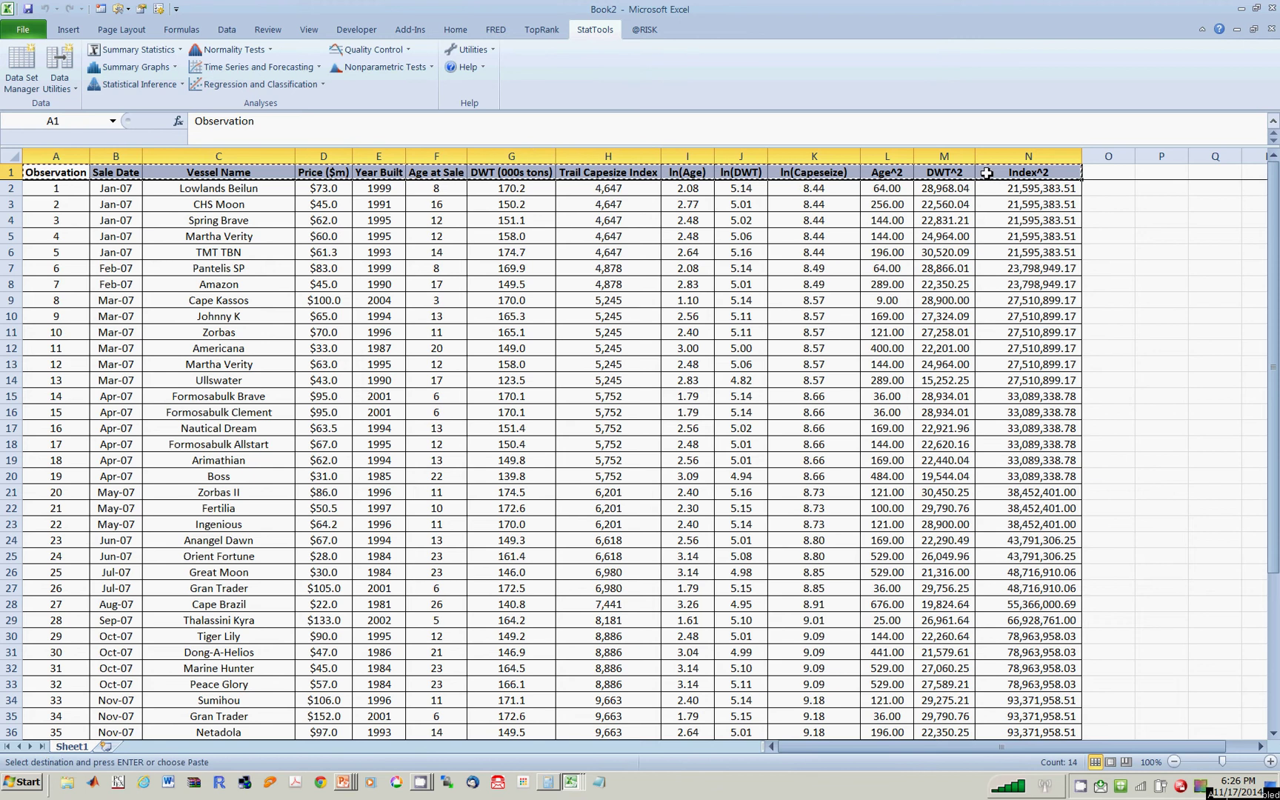
pyautogui.click(105, 746)
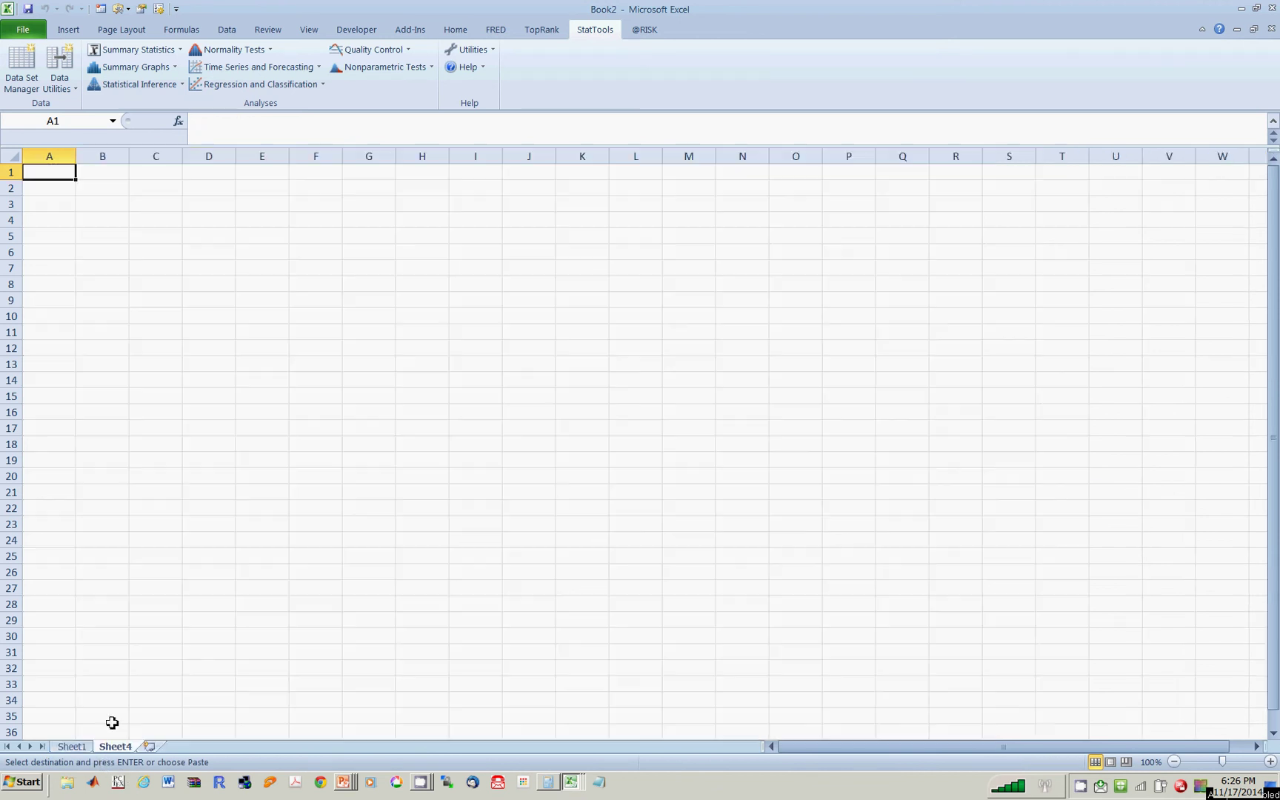
pyautogui.hotkey('ctrl', 'v')
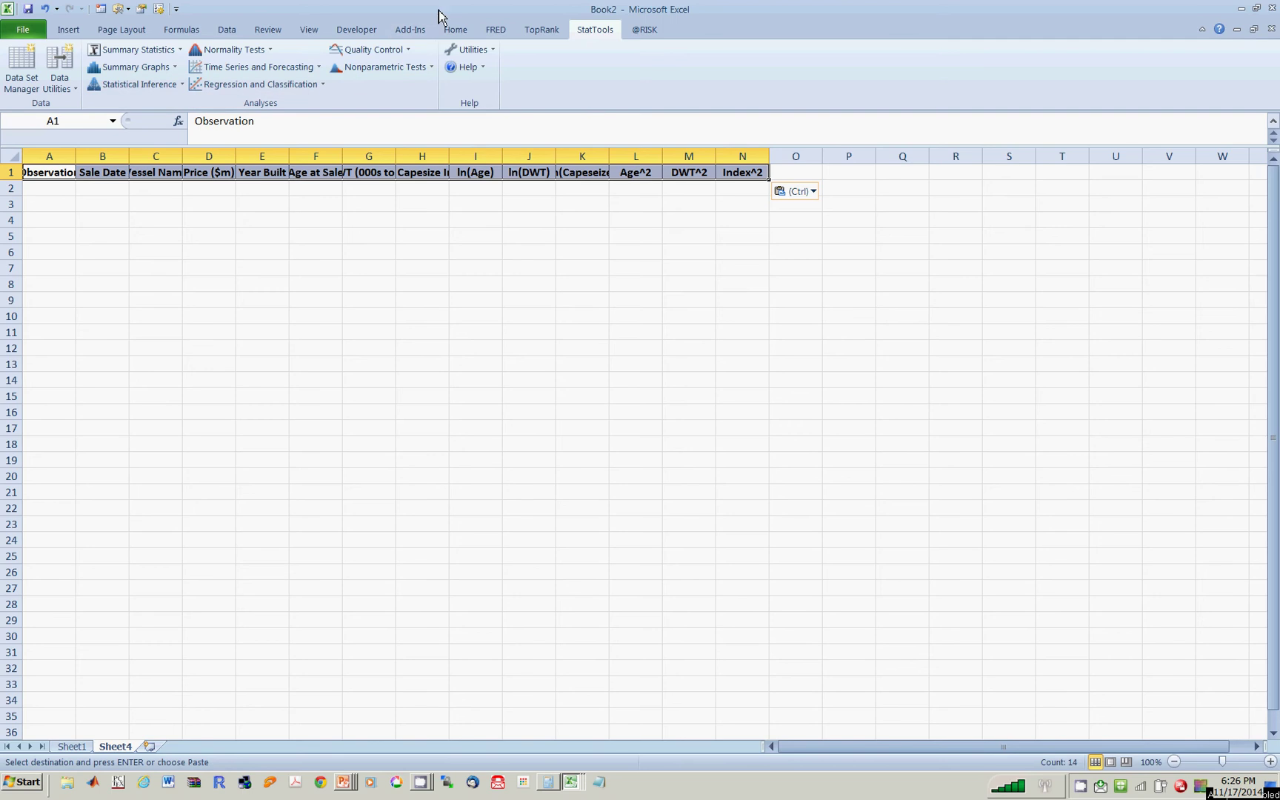
pyautogui.click(453, 29)
# Autofit Sheet4's column widths to fit the headers
pyautogui.click(1046, 92)
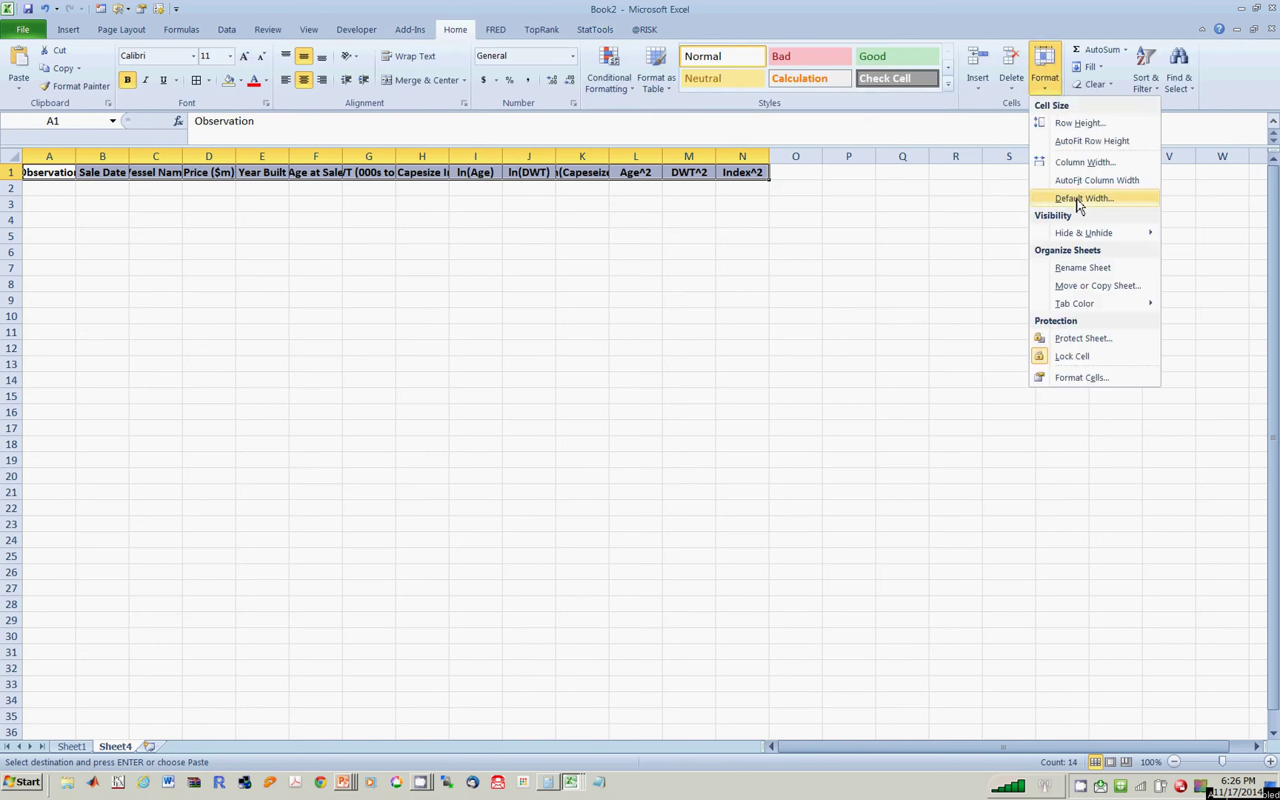
pyautogui.click(1095, 180)
pyautogui.click(600, 284)
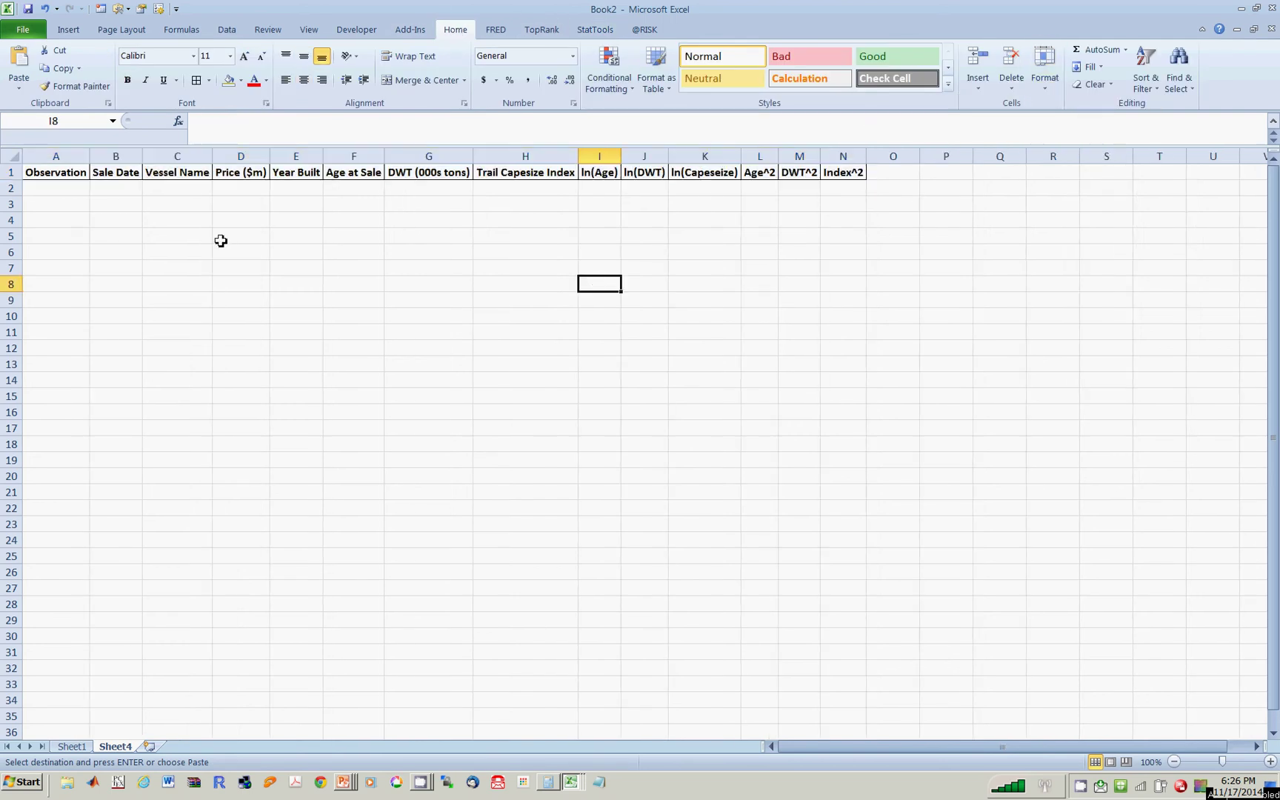
# Enter vessel name 'Bet Perfomer' and year built 1997 in row 2
pyautogui.click(129, 188)
pyautogui.press('Right')
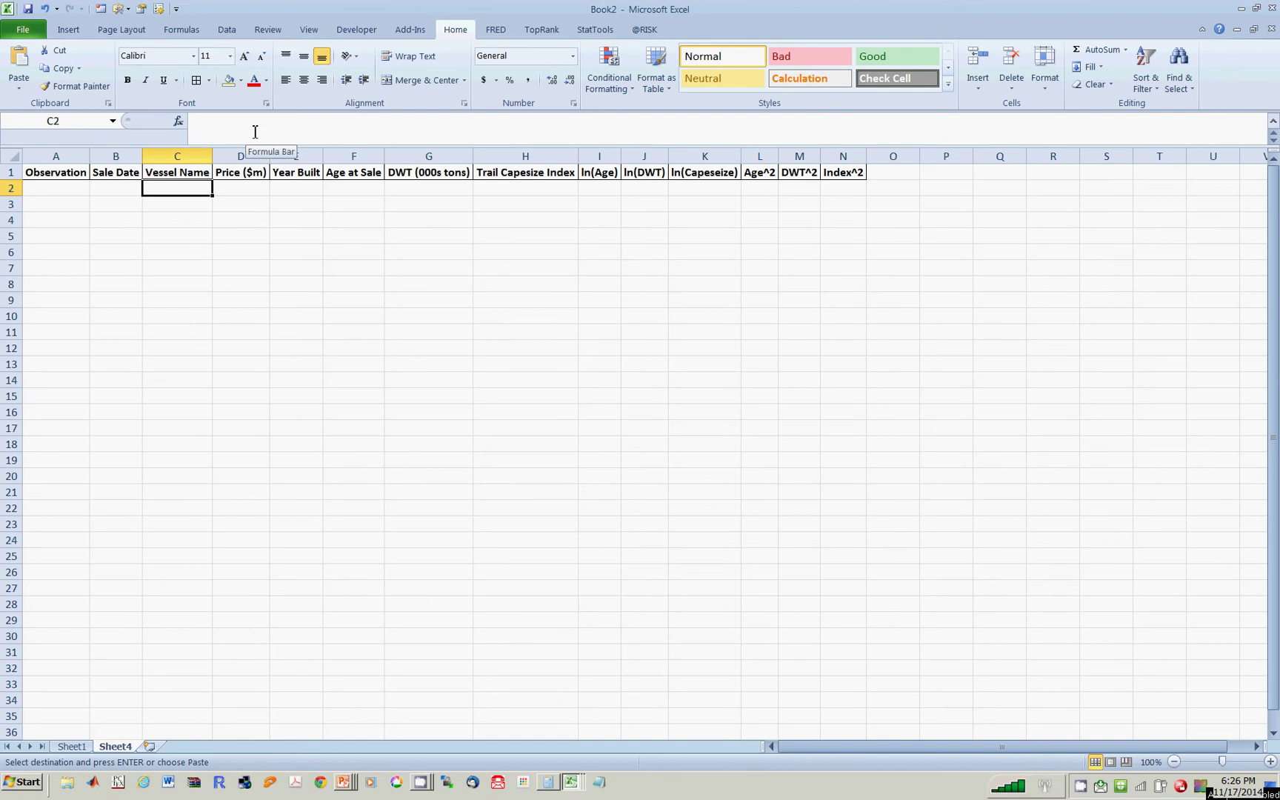
pyautogui.write('Betr')
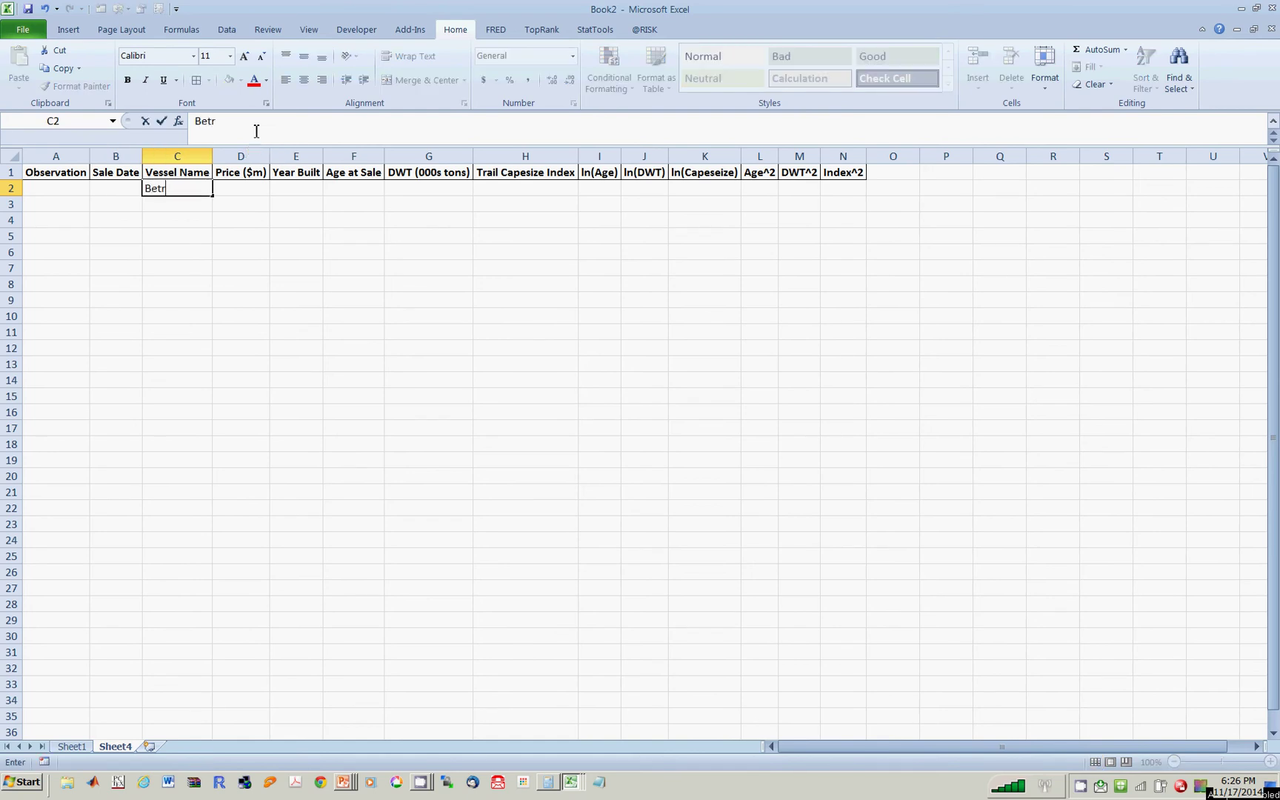
pyautogui.write('Perofmdform')
pyautogui.press('BackSpace')
pyautogui.press('BackSpace')
pyautogui.press('BackSpace')
pyautogui.write('fomer')
pyautogui.press('Tab')
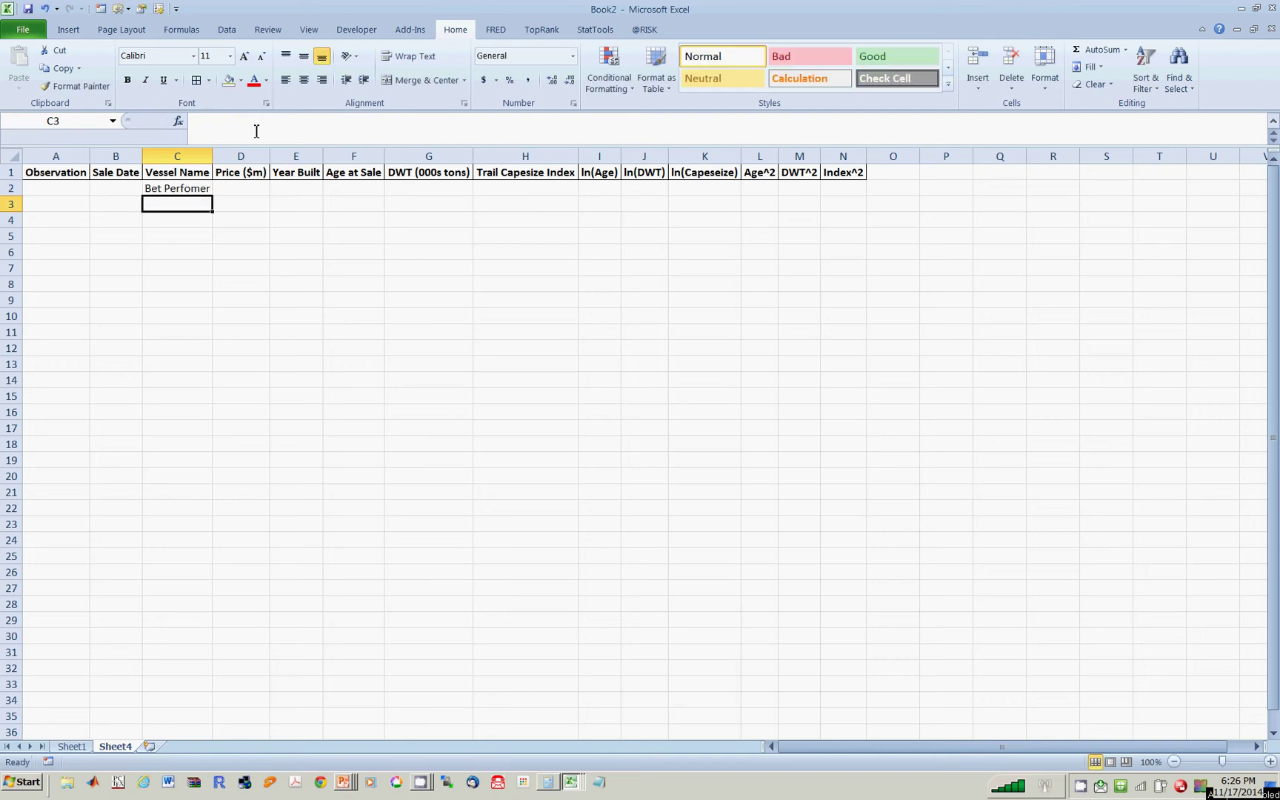
pyautogui.press('Tab')
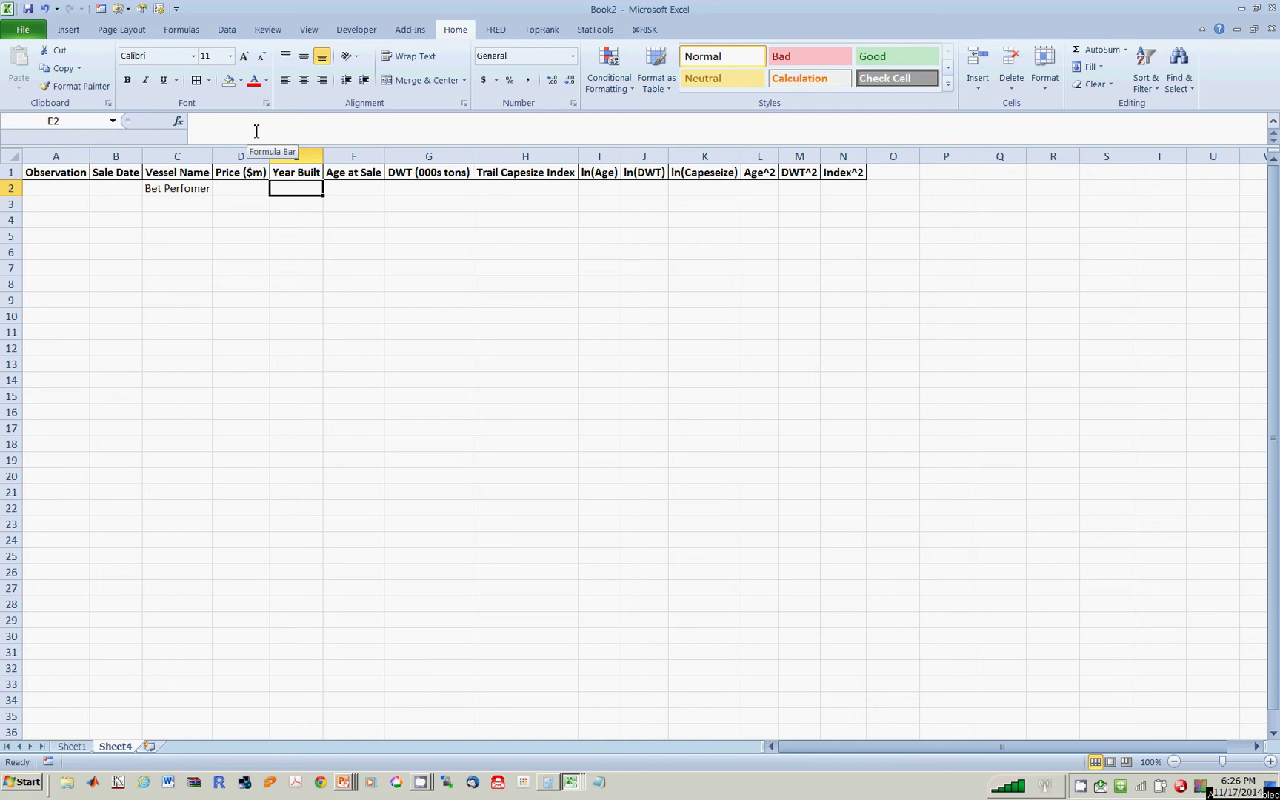
pyautogui.write('1997')
pyautogui.hotkey('ctrl', 'Return')
# Enter age 11, DWT 172 and capesize index 12479 for the new vessel
pyautogui.press('Tab')
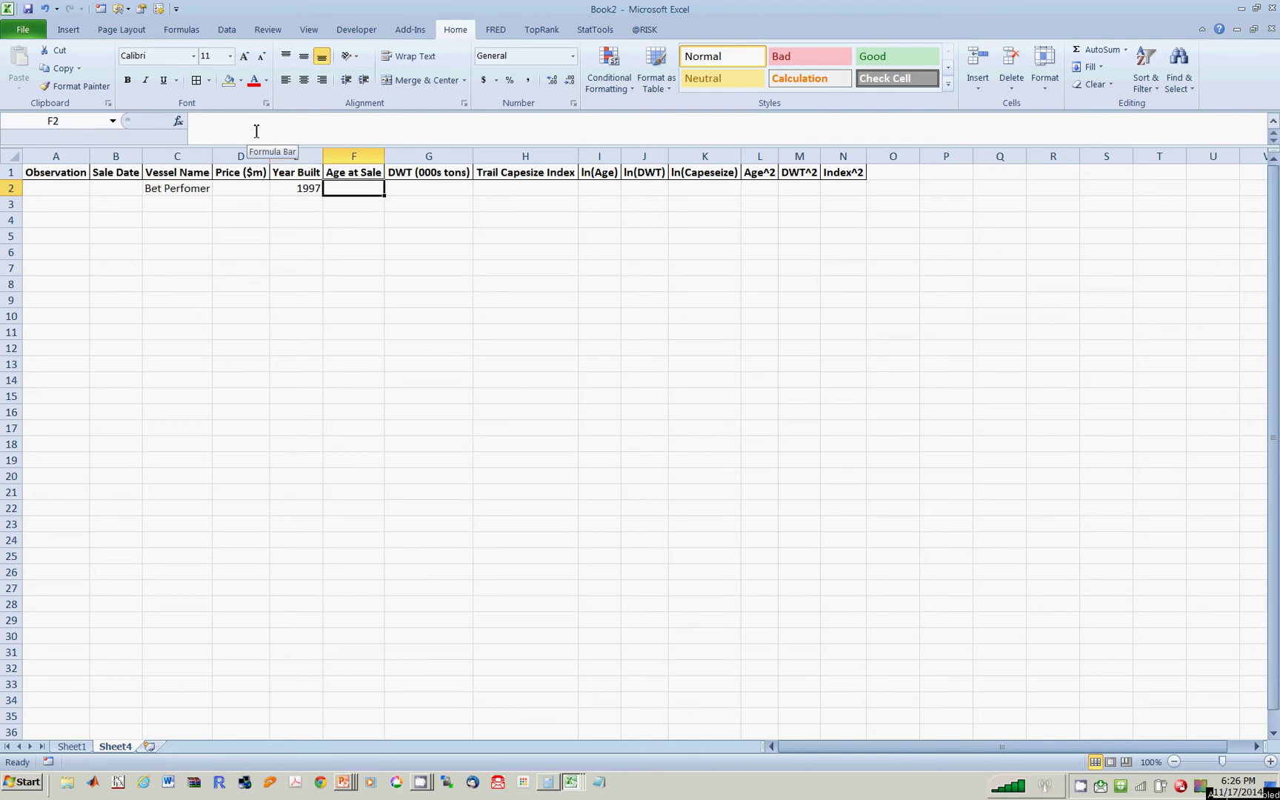
pyautogui.write('11')
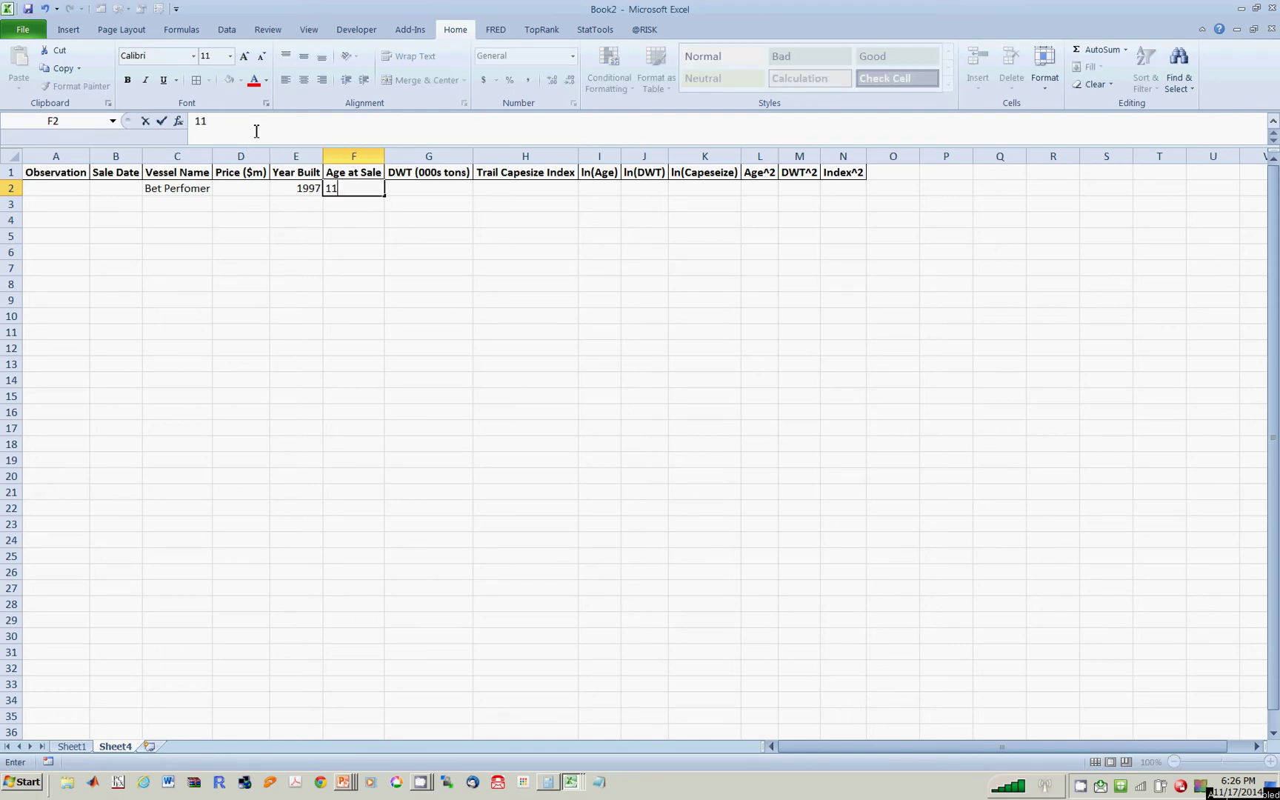
pyautogui.press('Tab')
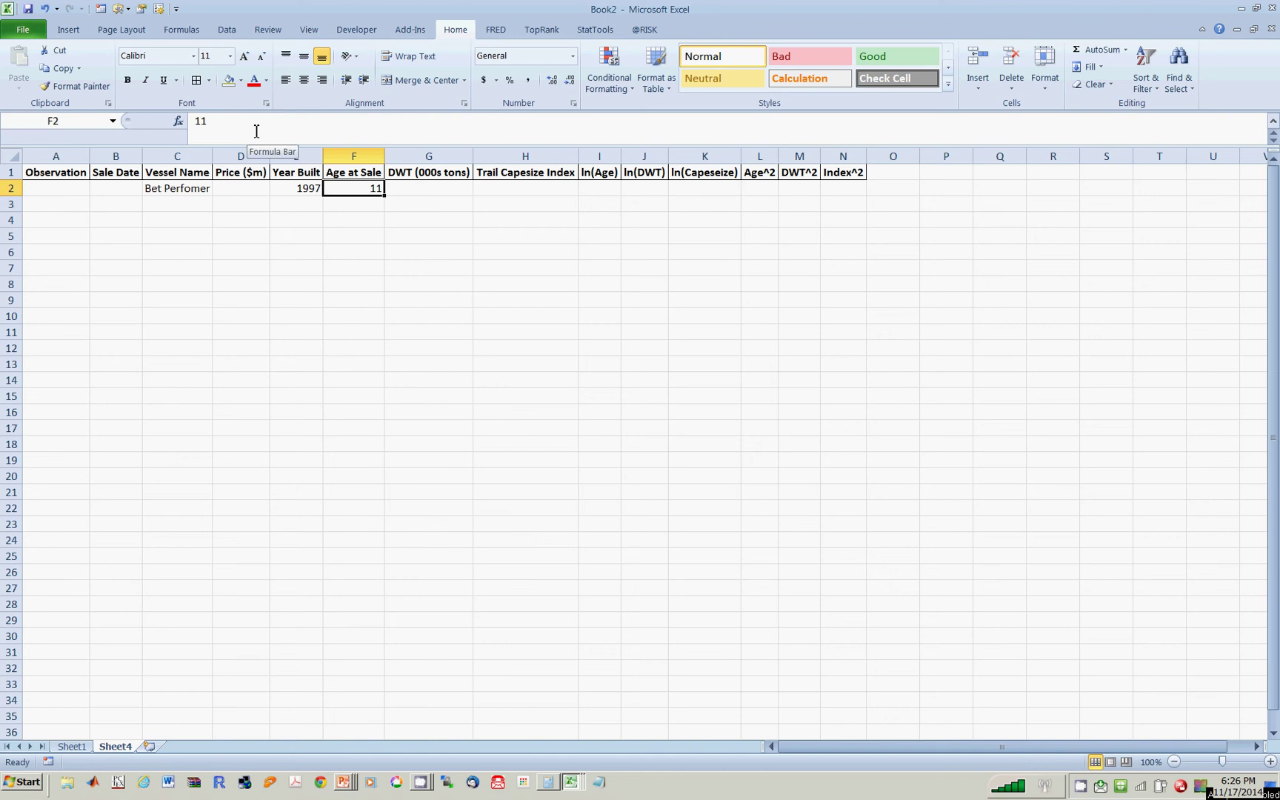
pyautogui.write('1')
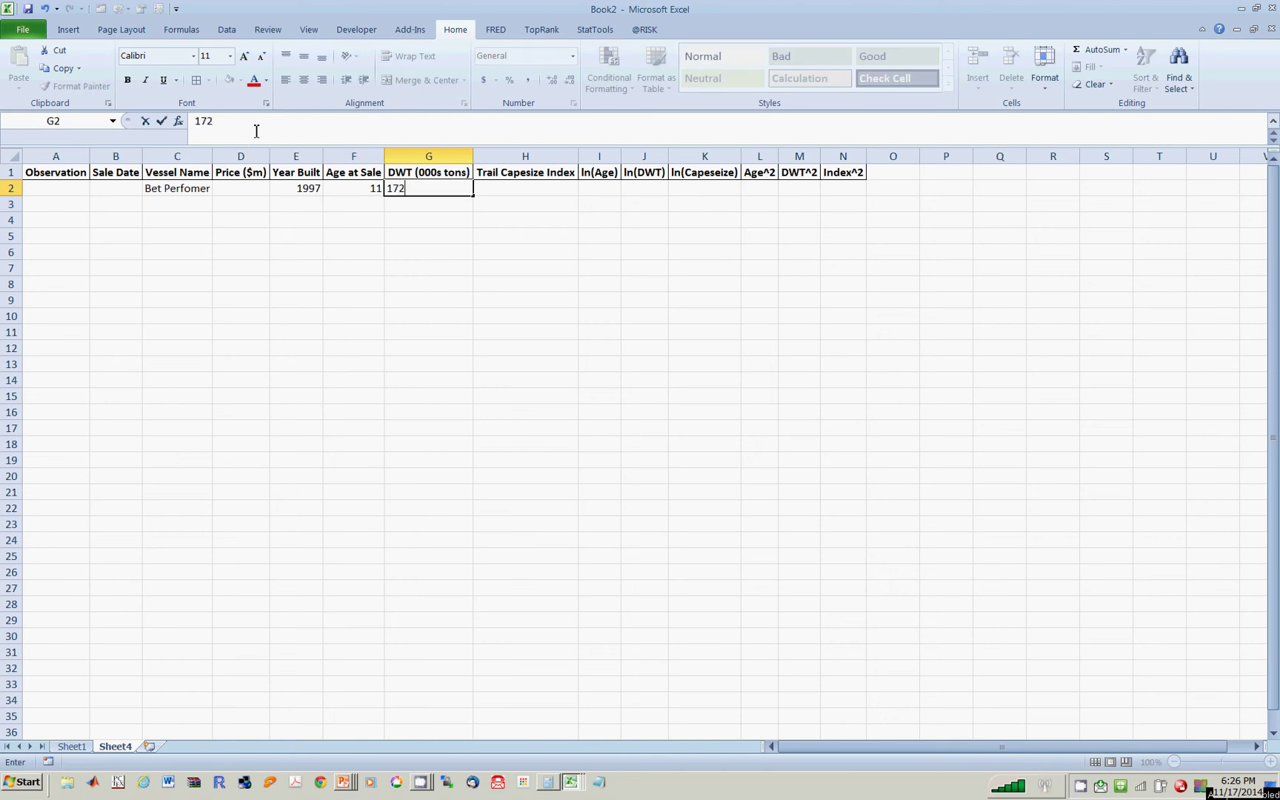
pyautogui.write('72')
pyautogui.press('Tab')
pyautogui.write('1')
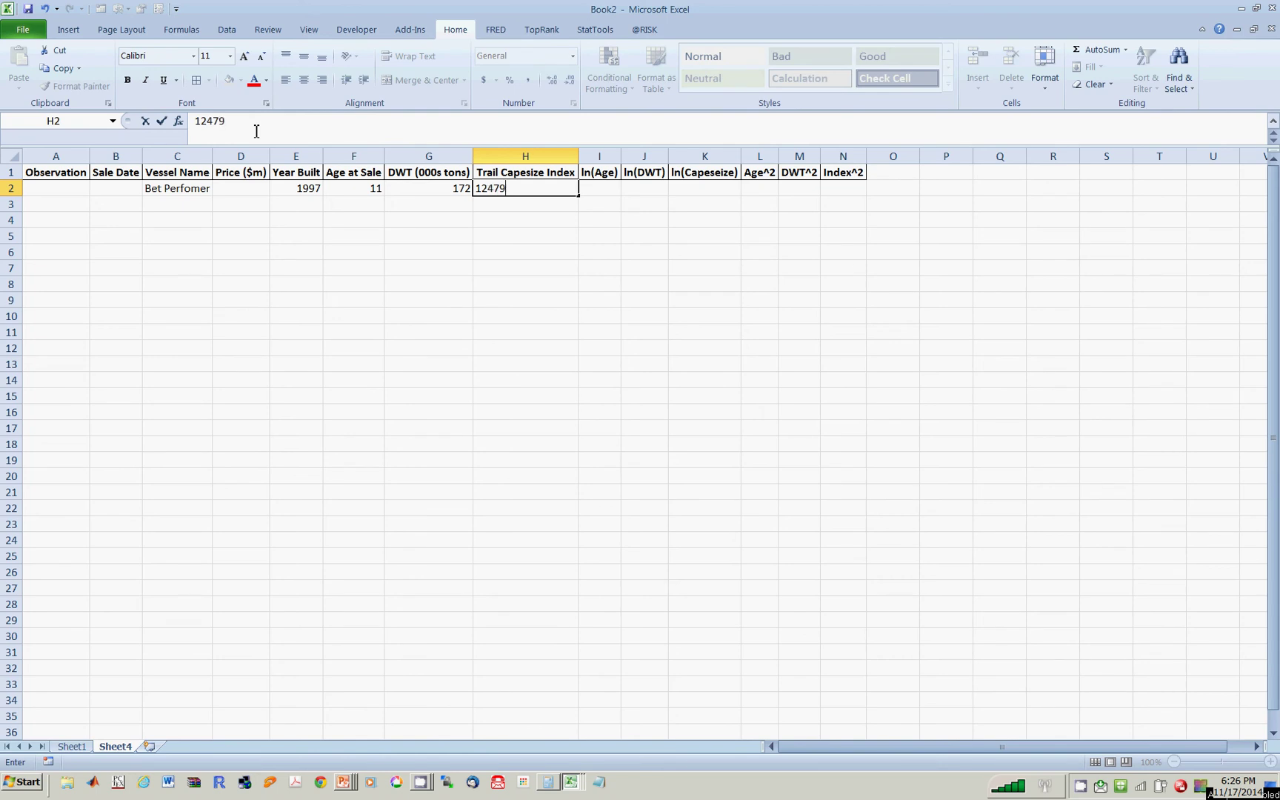
pyautogui.press('Tab')
# Fill I2:K2 with =LN(F2), =LN(G2) and =LN(H2) for the log terms
pyautogui.write('=')
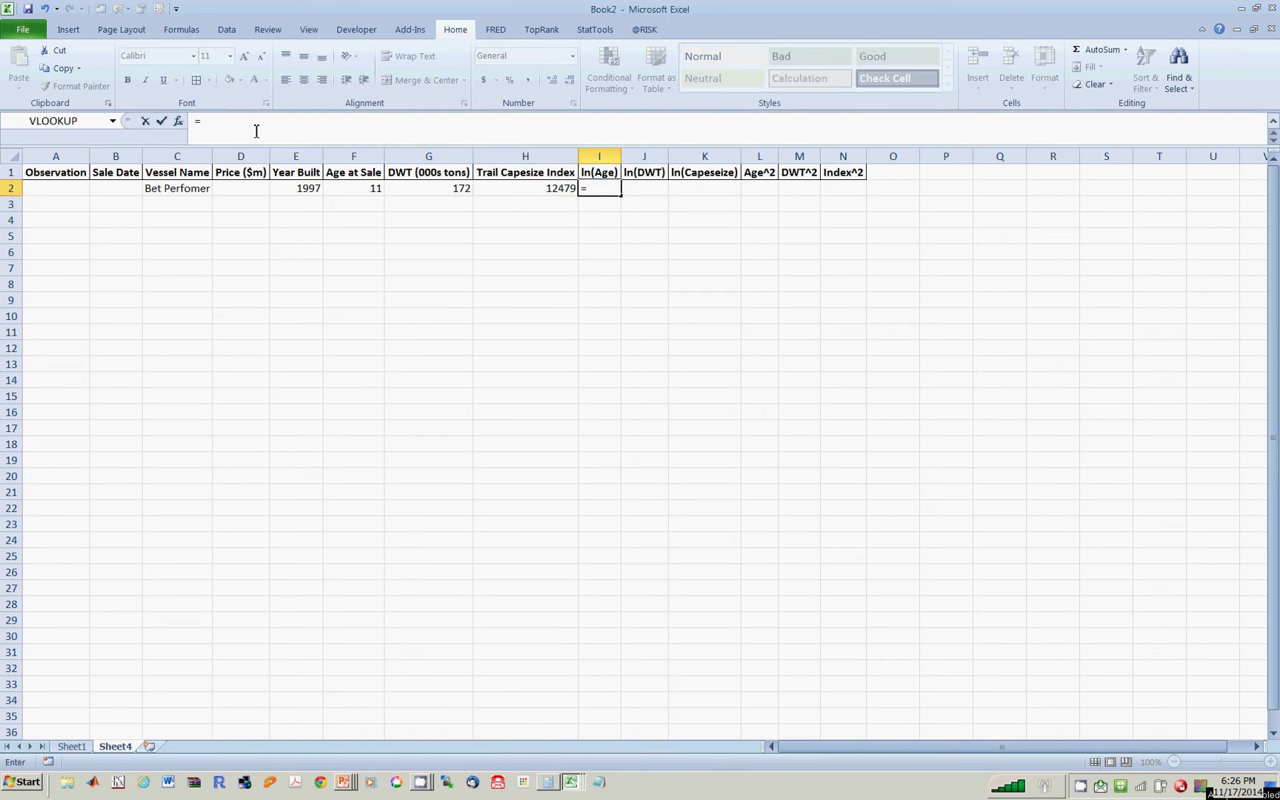
pyautogui.write('ln')
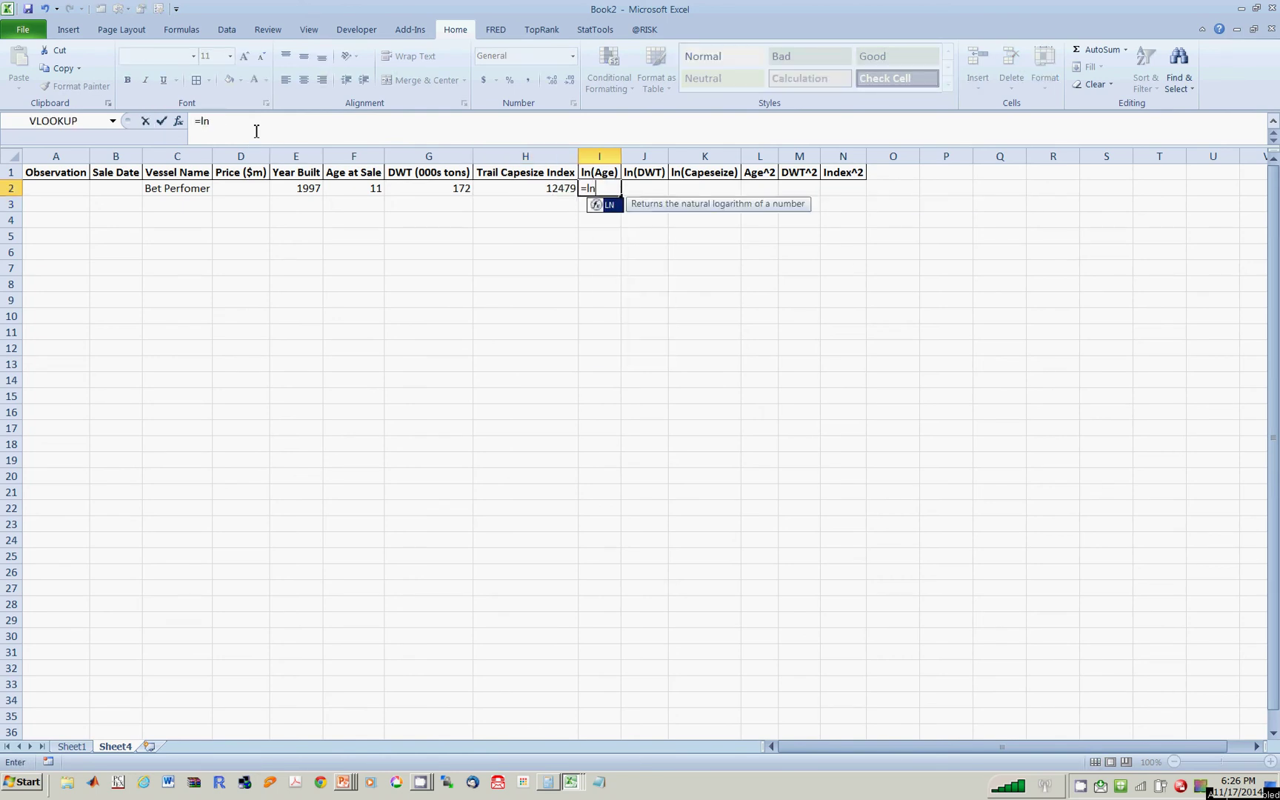
pyautogui.write('(')
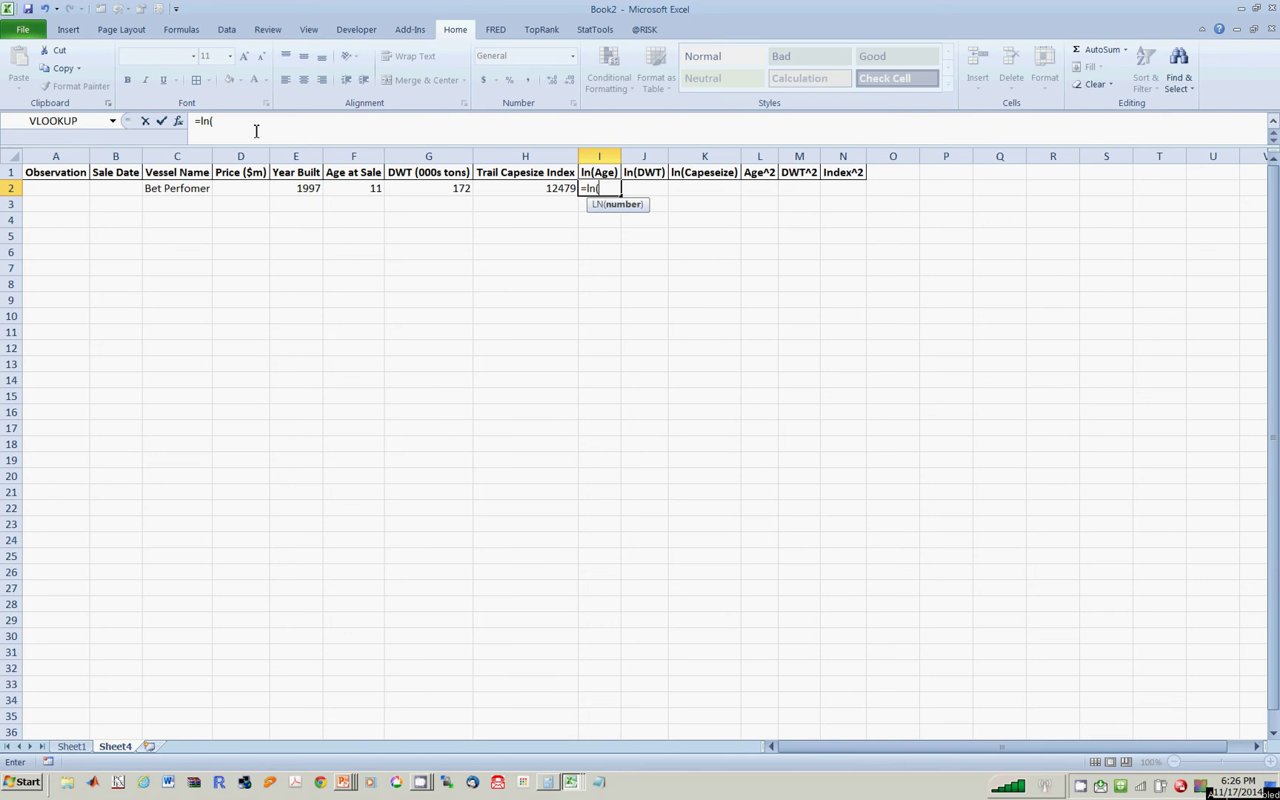
pyautogui.click(352, 193)
pyautogui.write(')')
pyautogui.press('Tab')
pyautogui.write('=')
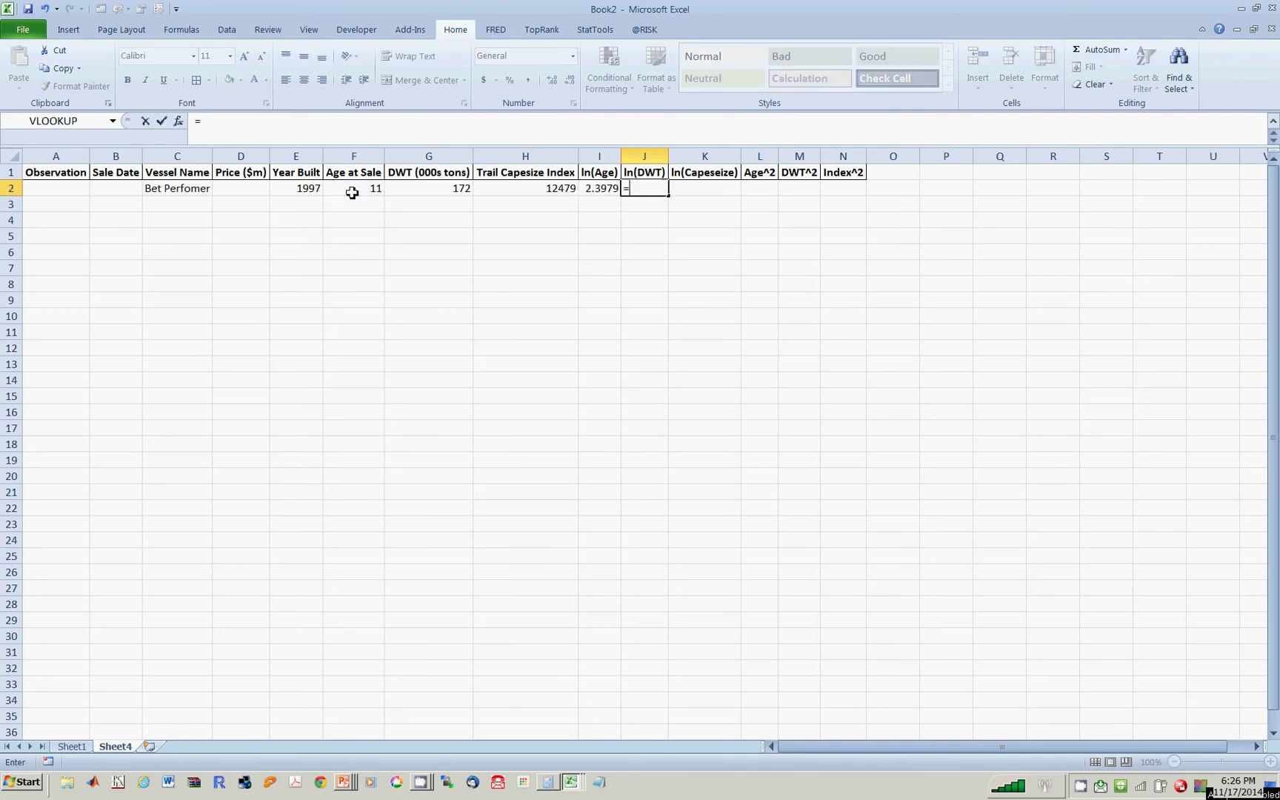
pyautogui.write('ln(')
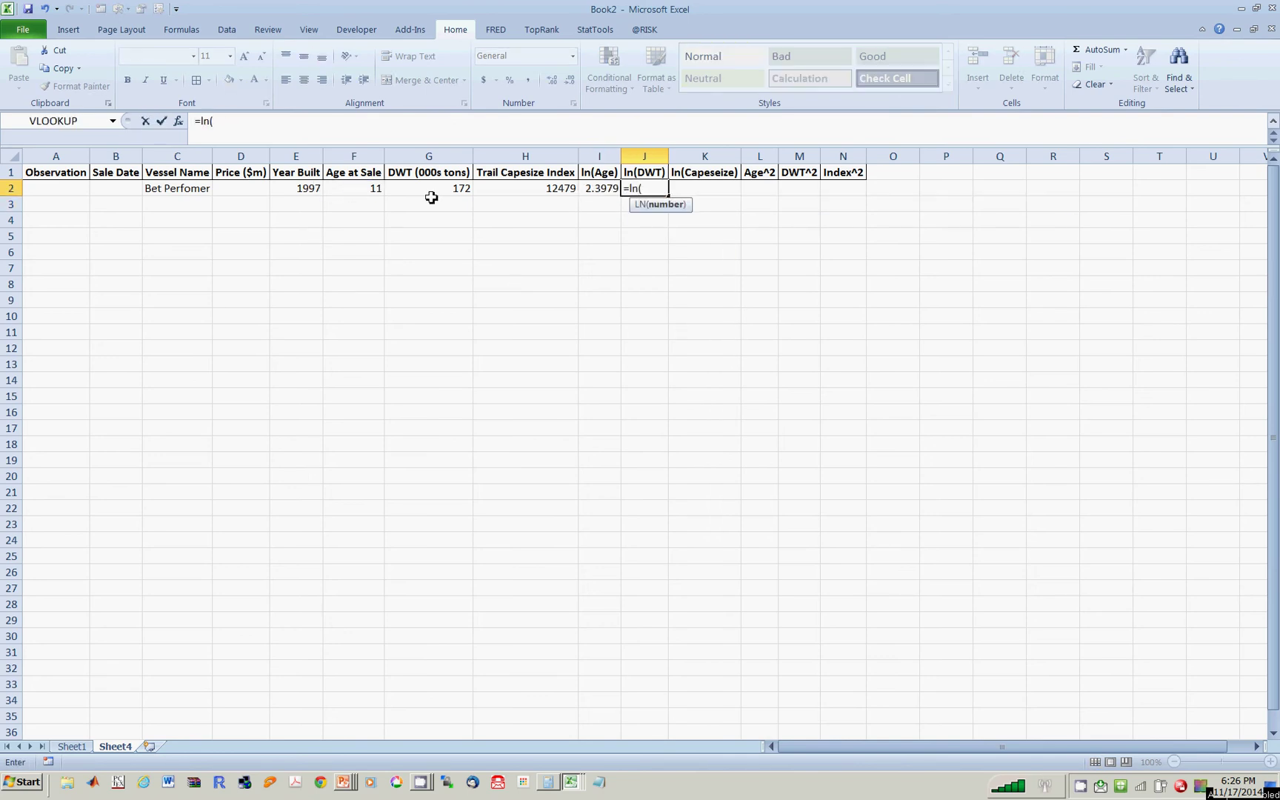
pyautogui.click(437, 188)
pyautogui.write(')')
pyautogui.press('Tab')
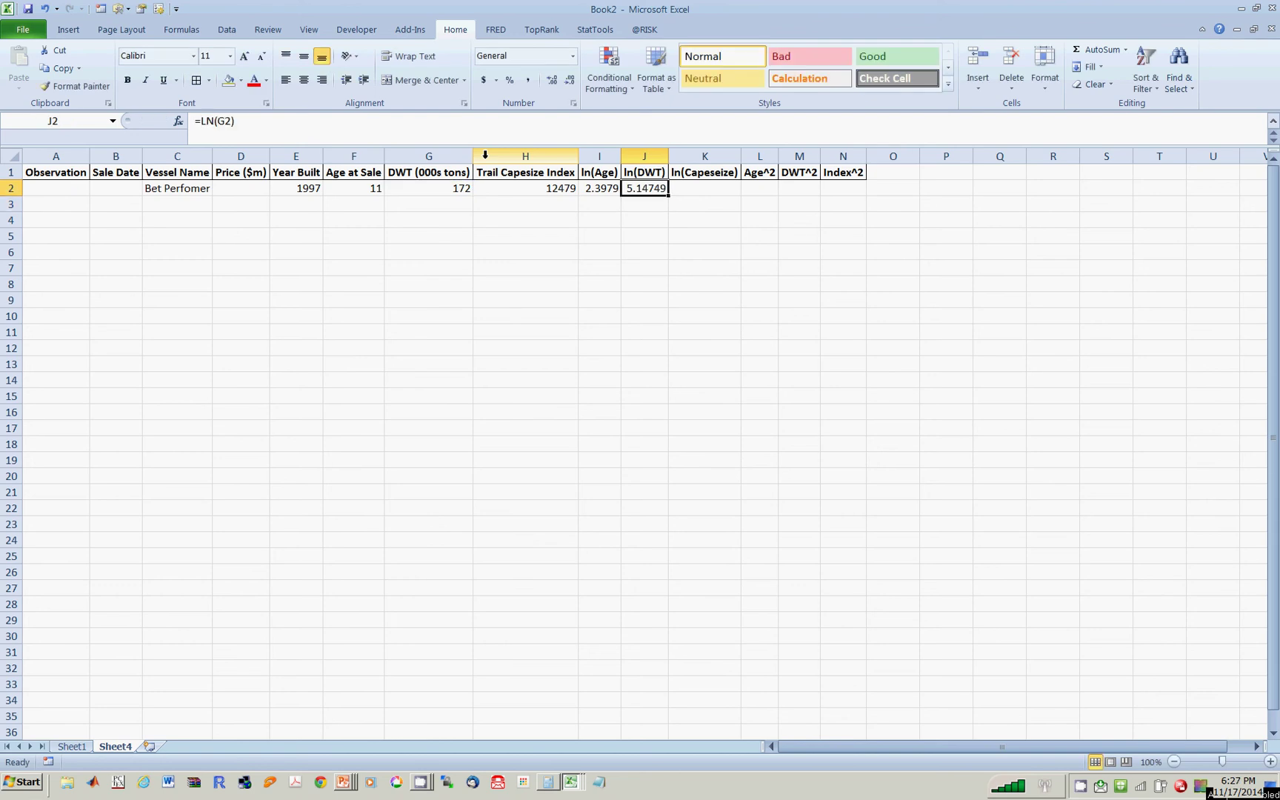
pyautogui.write('=ln(')
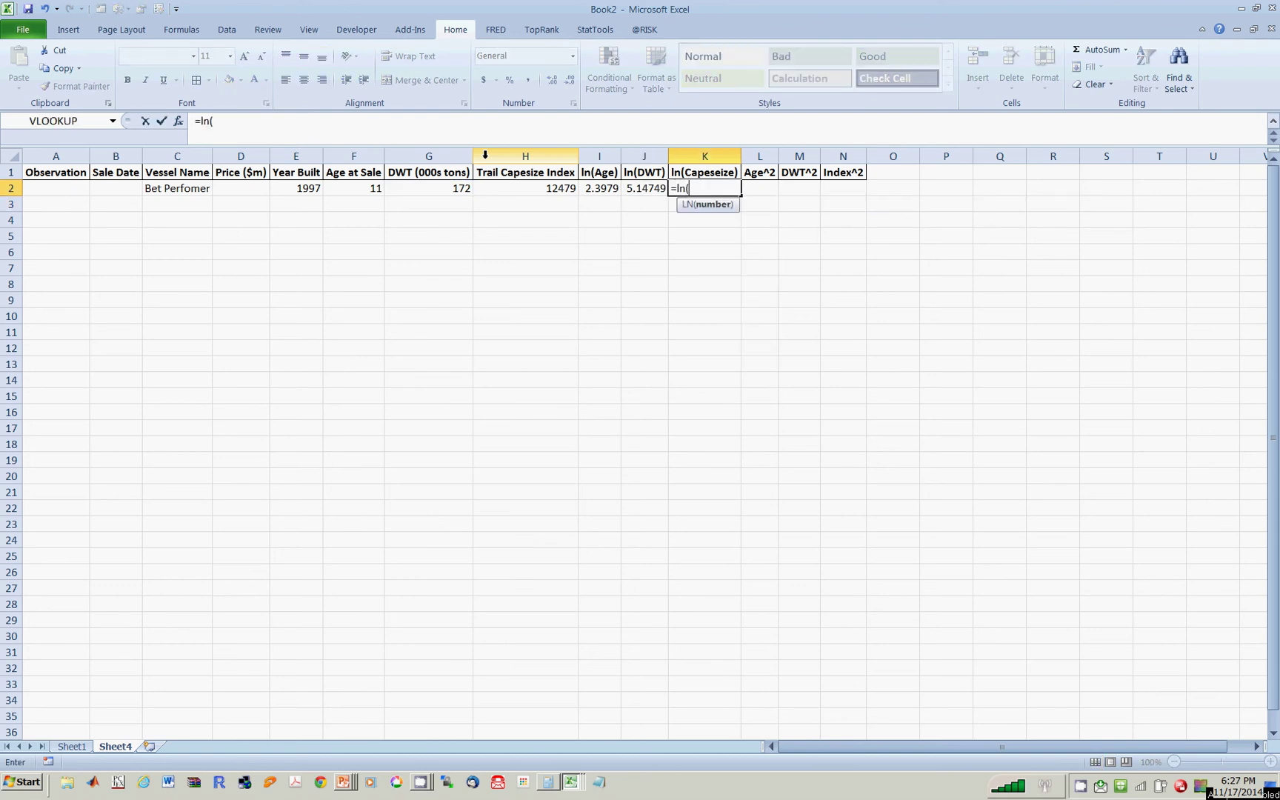
pyautogui.click(520, 188)
pyautogui.write(')')
pyautogui.press('Return')
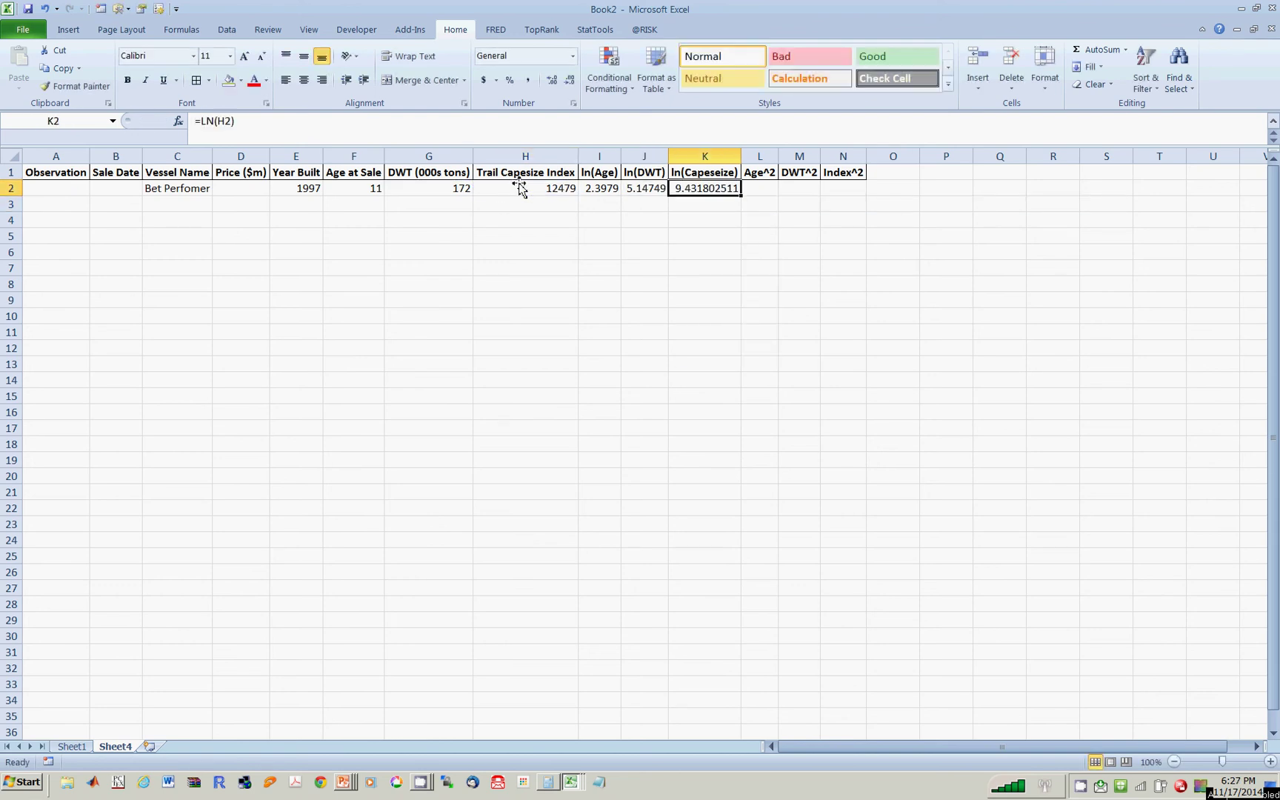
# Fill L2:N2 with =F2^2, =G2^2 and =H2^2 for the squared terms
pyautogui.press('Tab')
pyautogui.write('=')
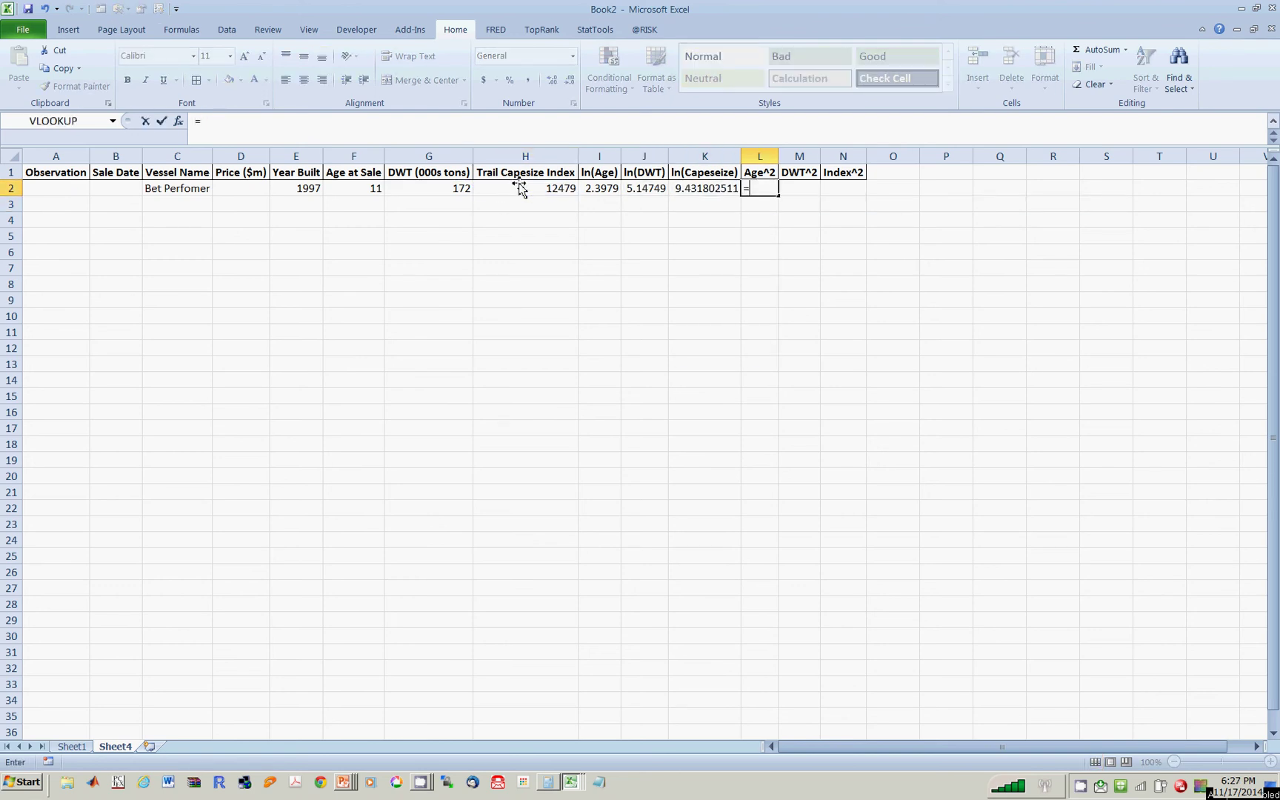
pyautogui.click(366, 194)
pyautogui.write('^2')
pyautogui.press('Return')
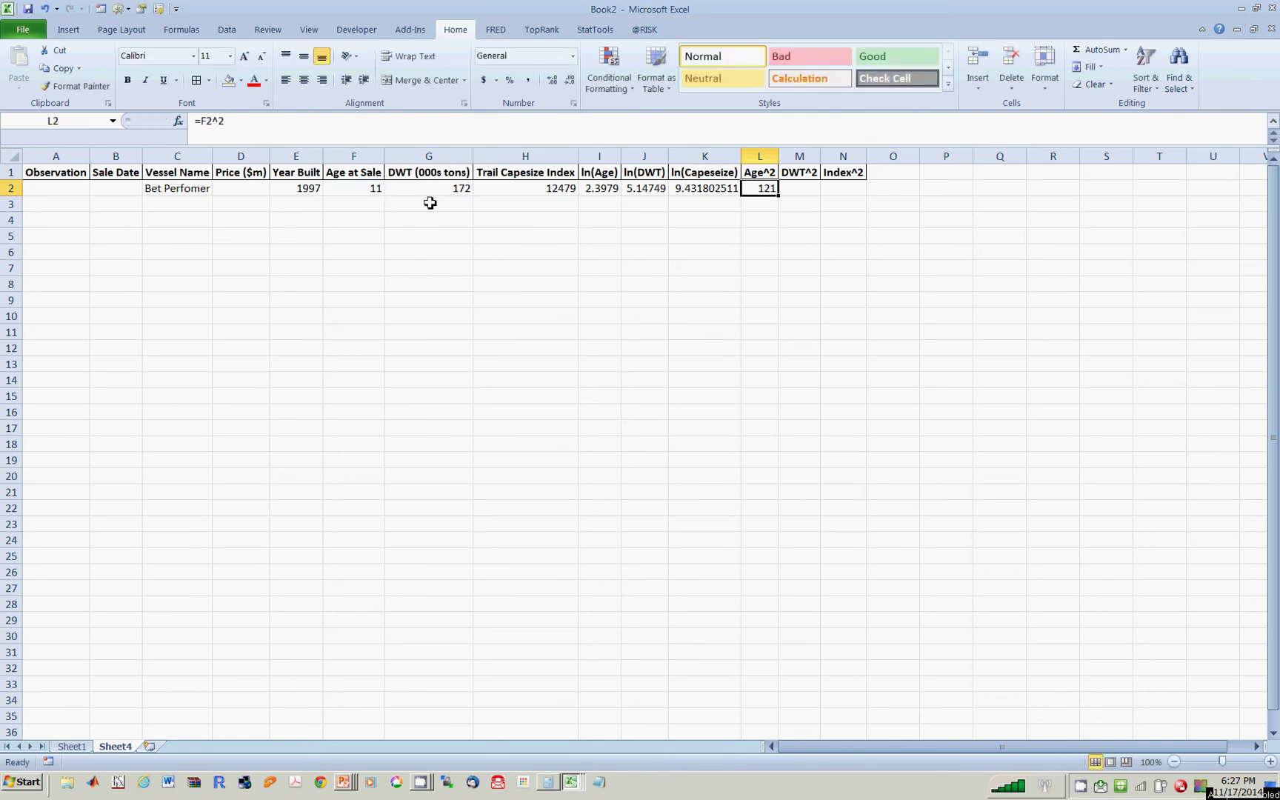
pyautogui.press('Tab')
pyautogui.write('=')
pyautogui.click(428, 188)
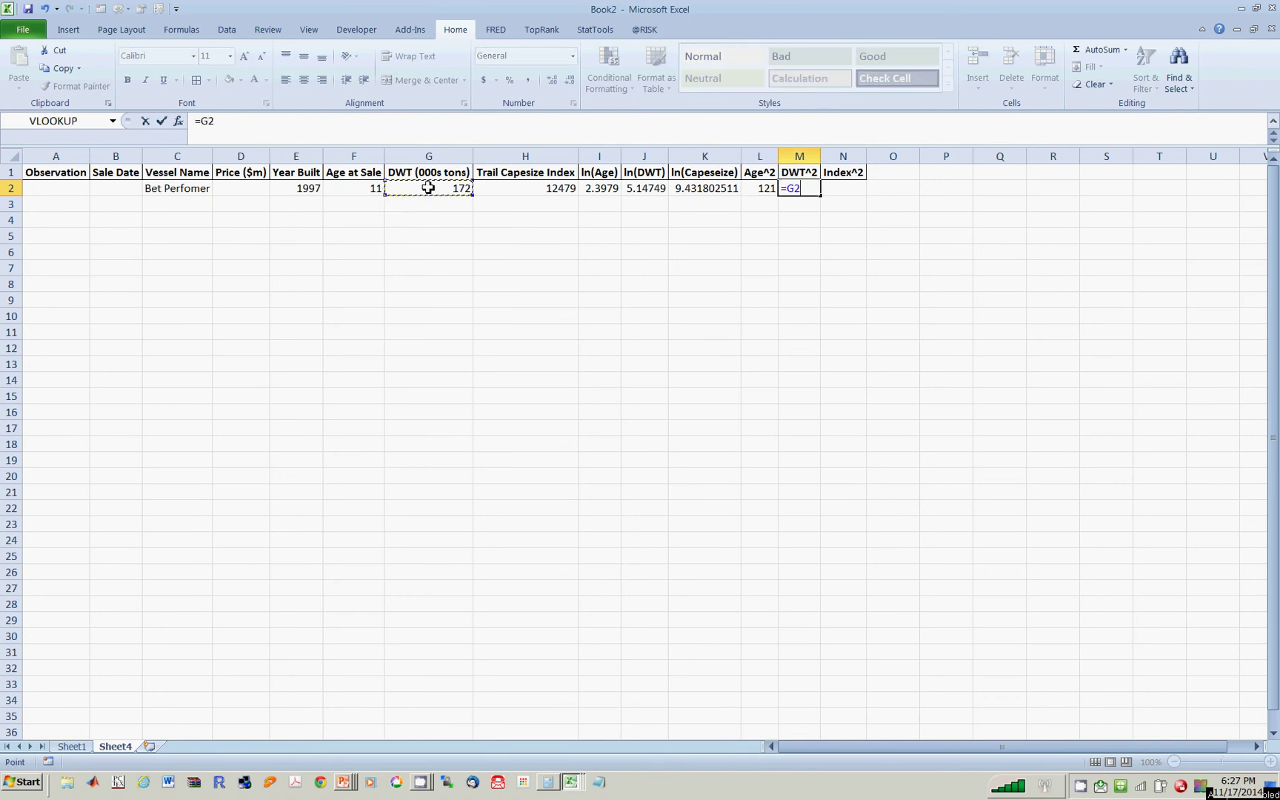
pyautogui.write('^2')
pyautogui.press('Tab')
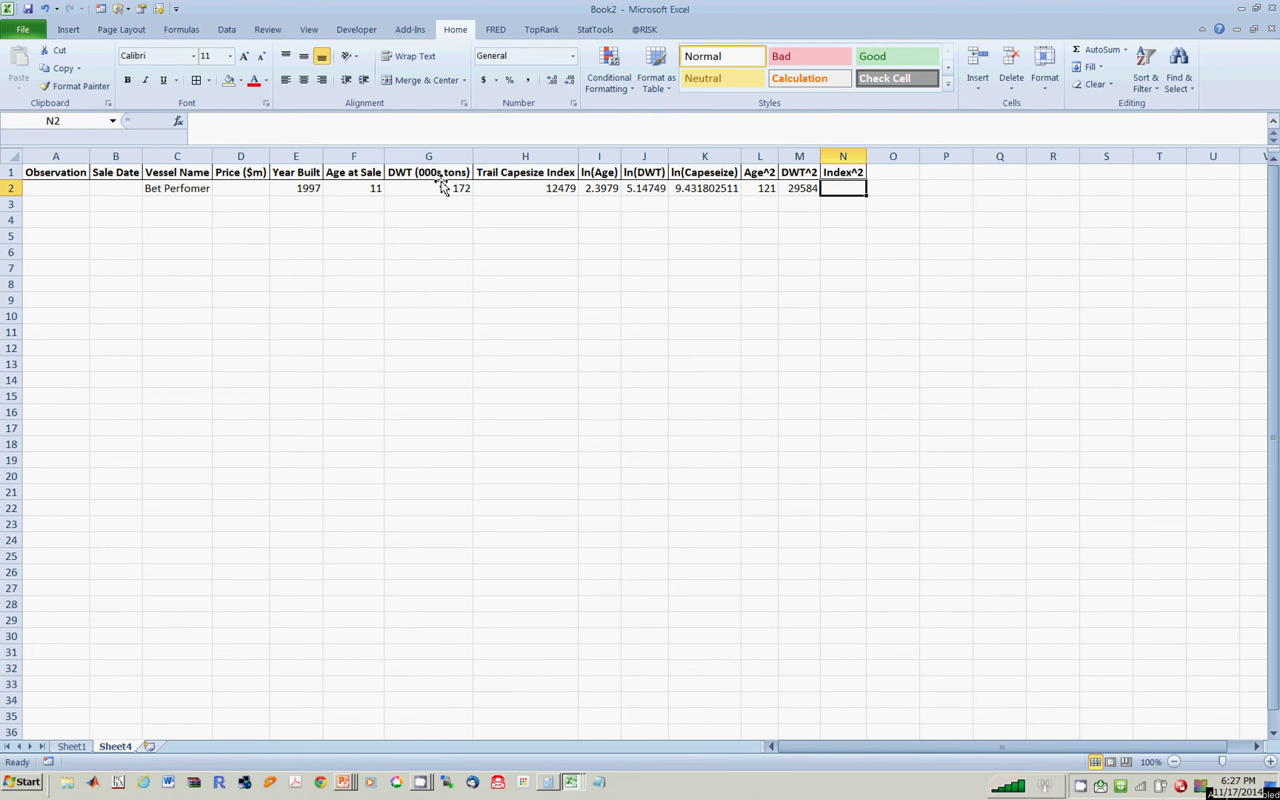
pyautogui.write('=')
pyautogui.click(546, 189)
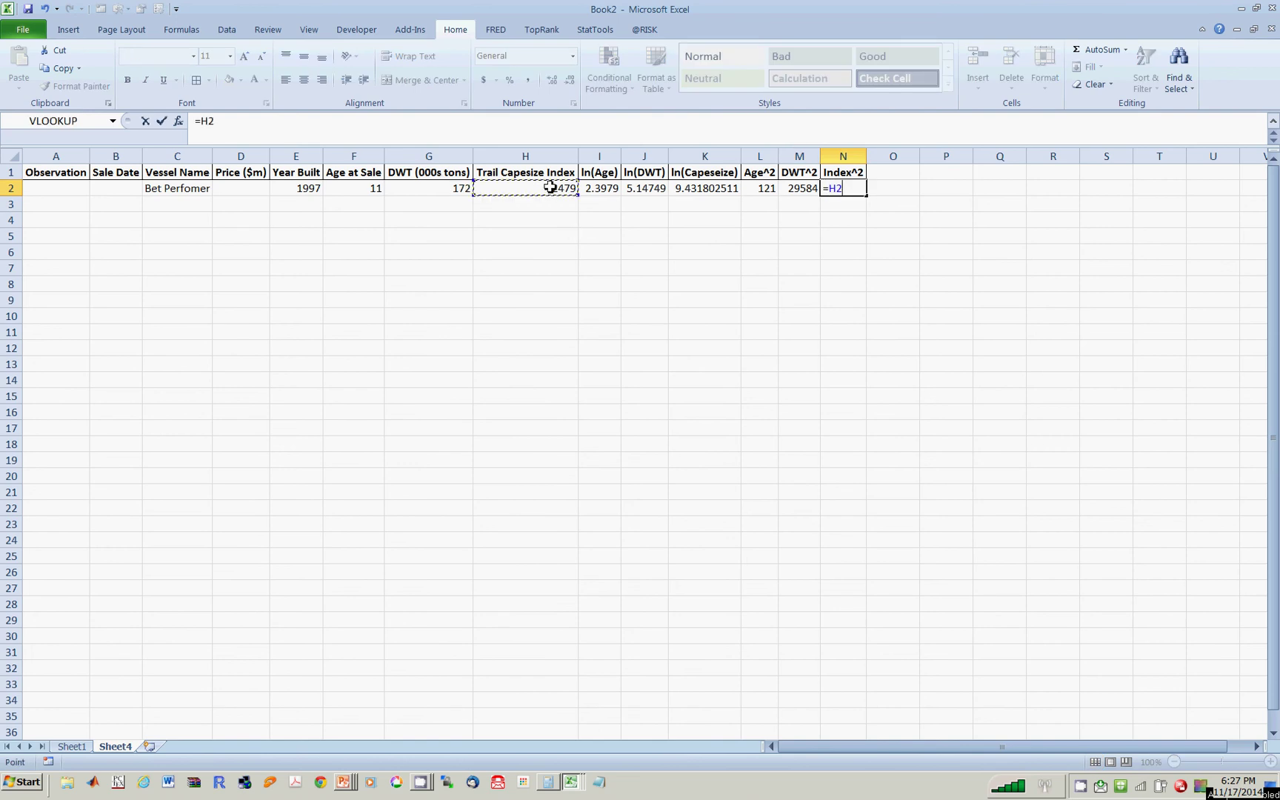
pyautogui.write('^2')
pyautogui.press('Return')
pyautogui.click(883, 313)
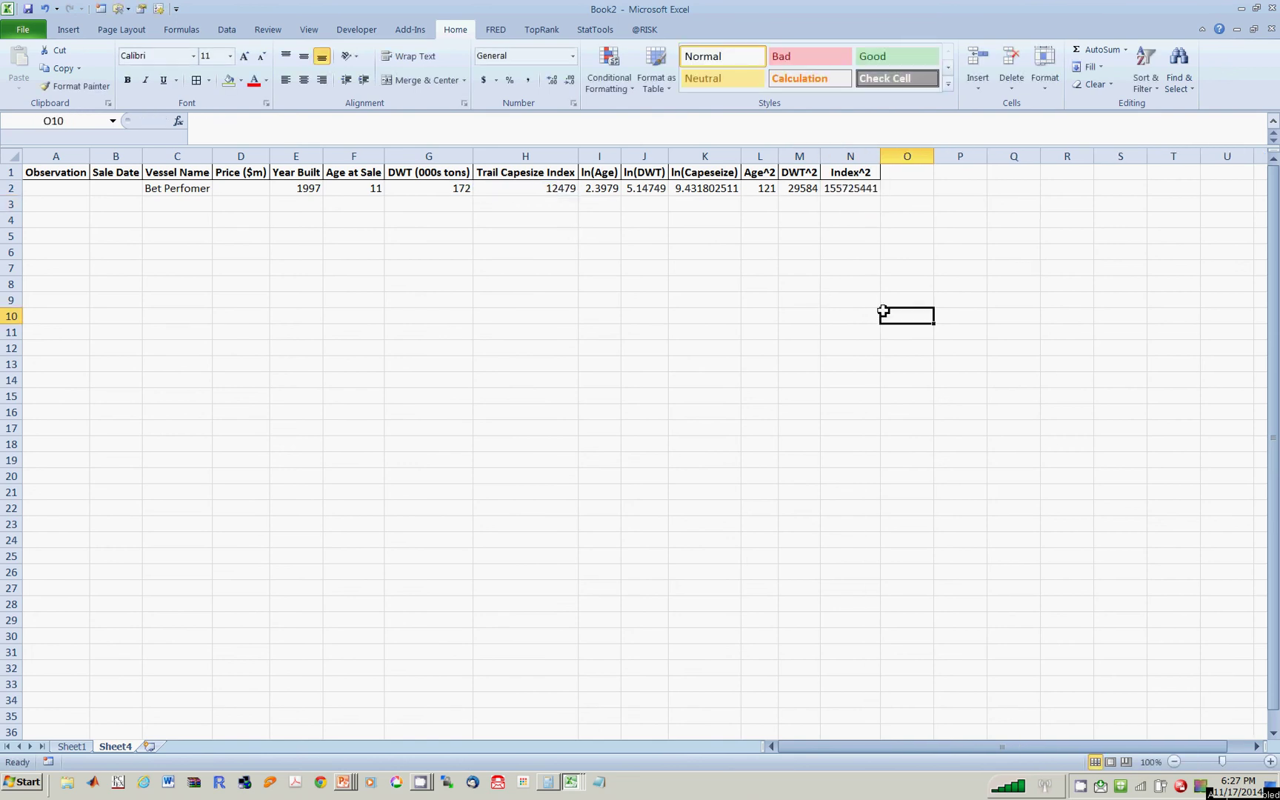
pyautogui.click(889, 249)
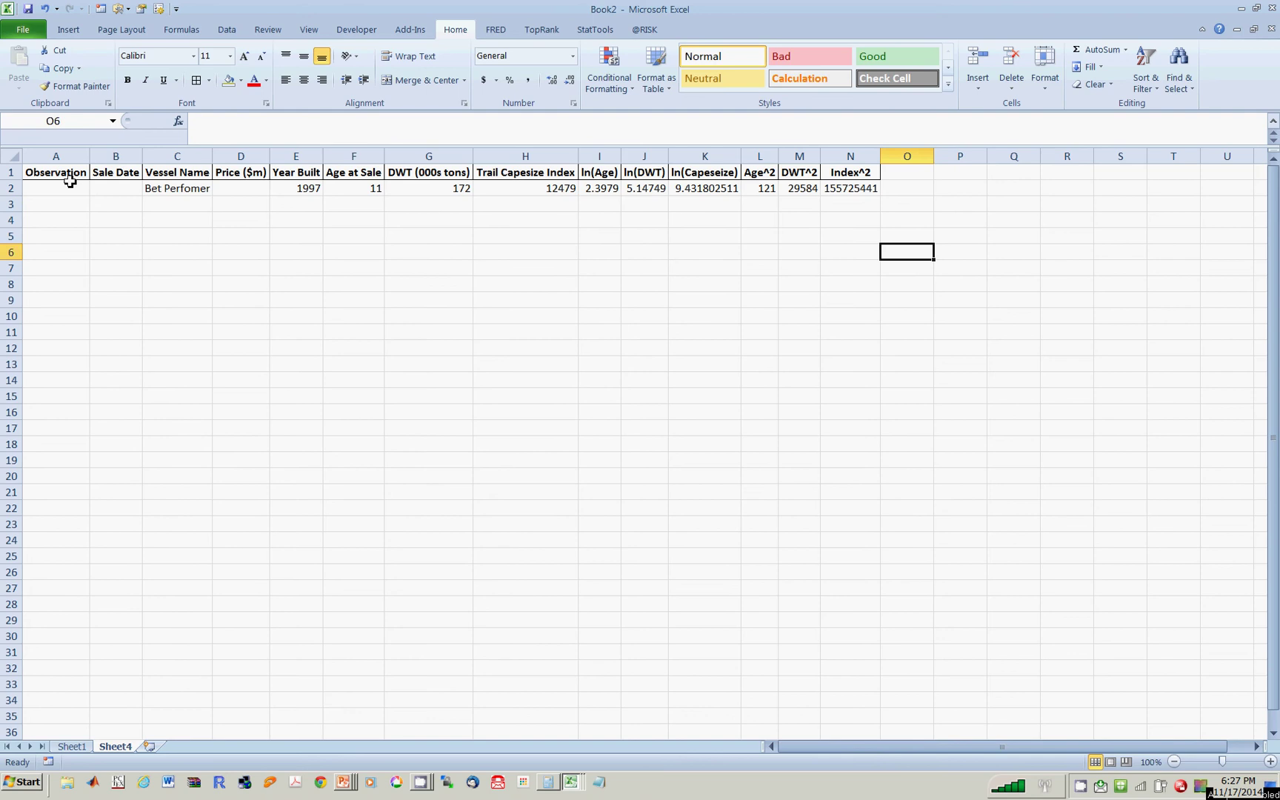
# Define Sheet4's A1:N2 as a new StatTools data set named 'prediction'
pyautogui.moveTo(43, 176); pyautogui.dragTo(866, 188)
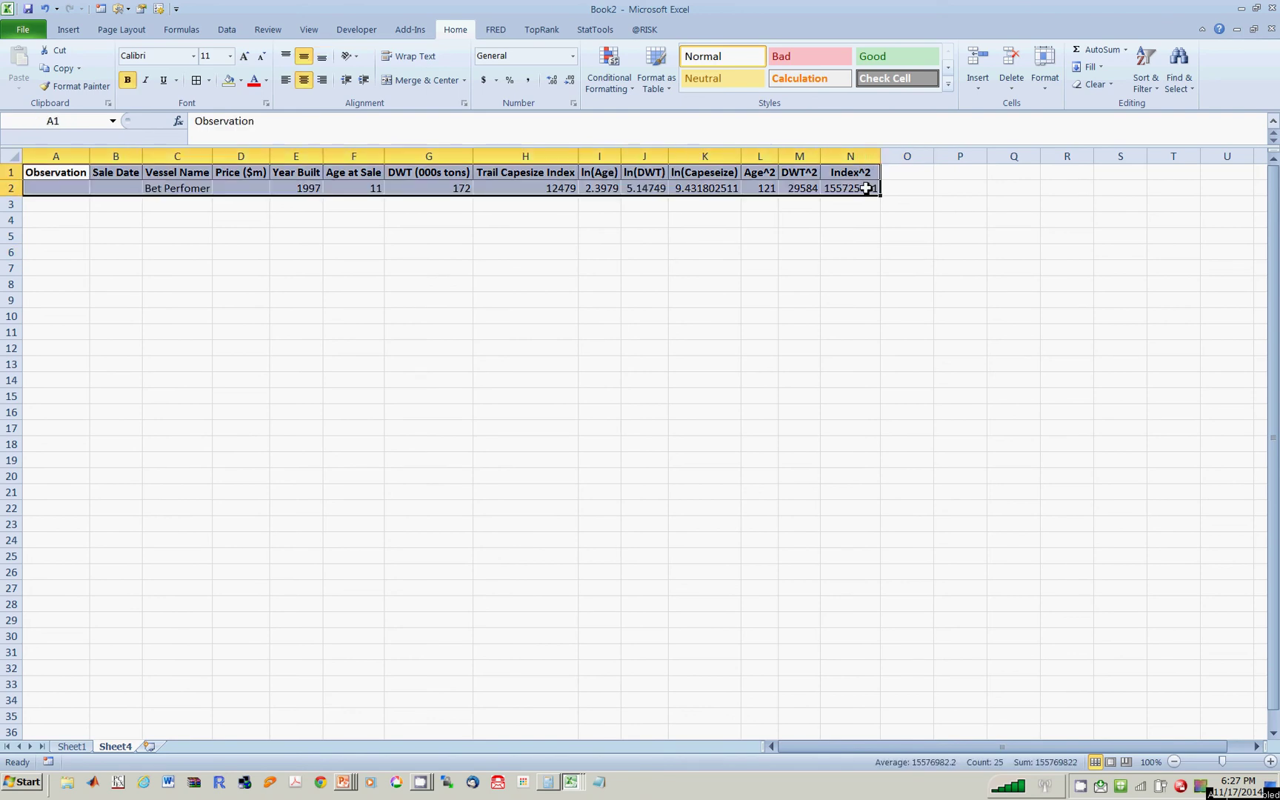
pyautogui.click(595, 30)
pyautogui.click(20, 67)
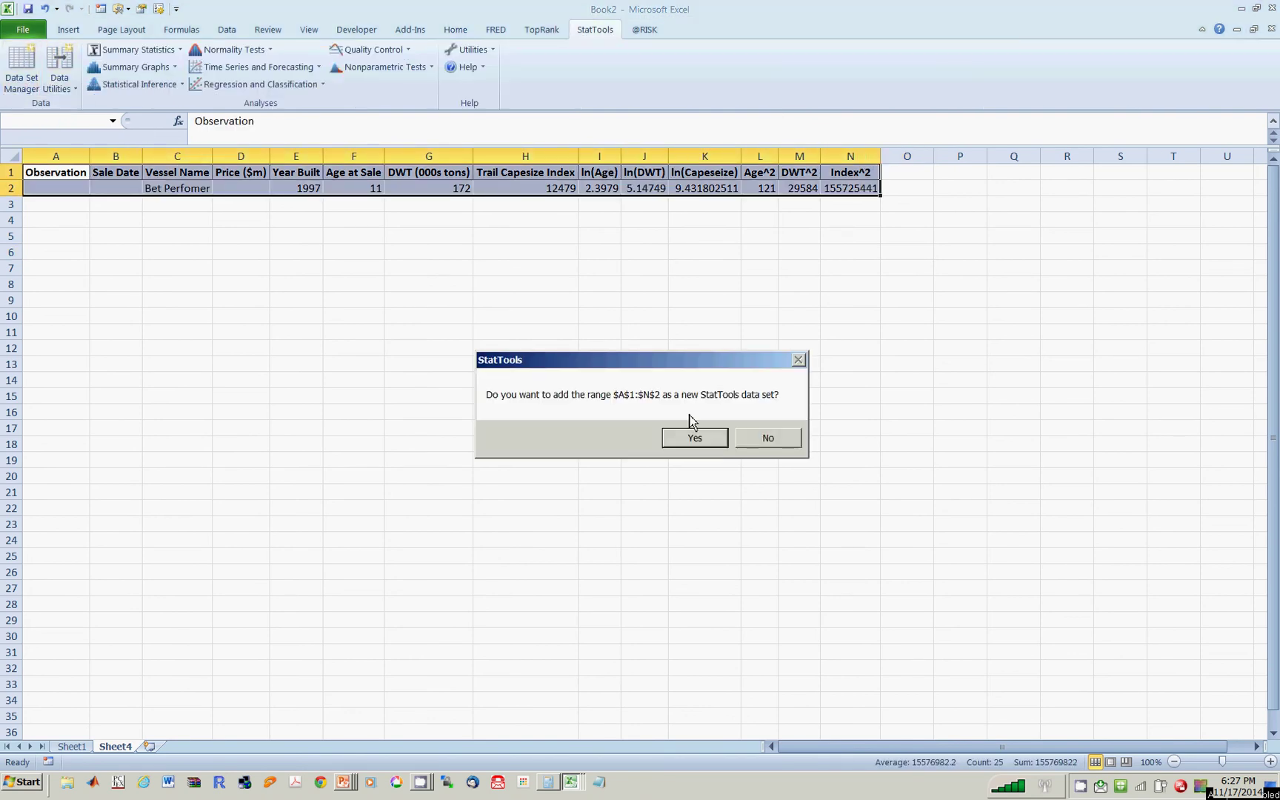
pyautogui.click(692, 437)
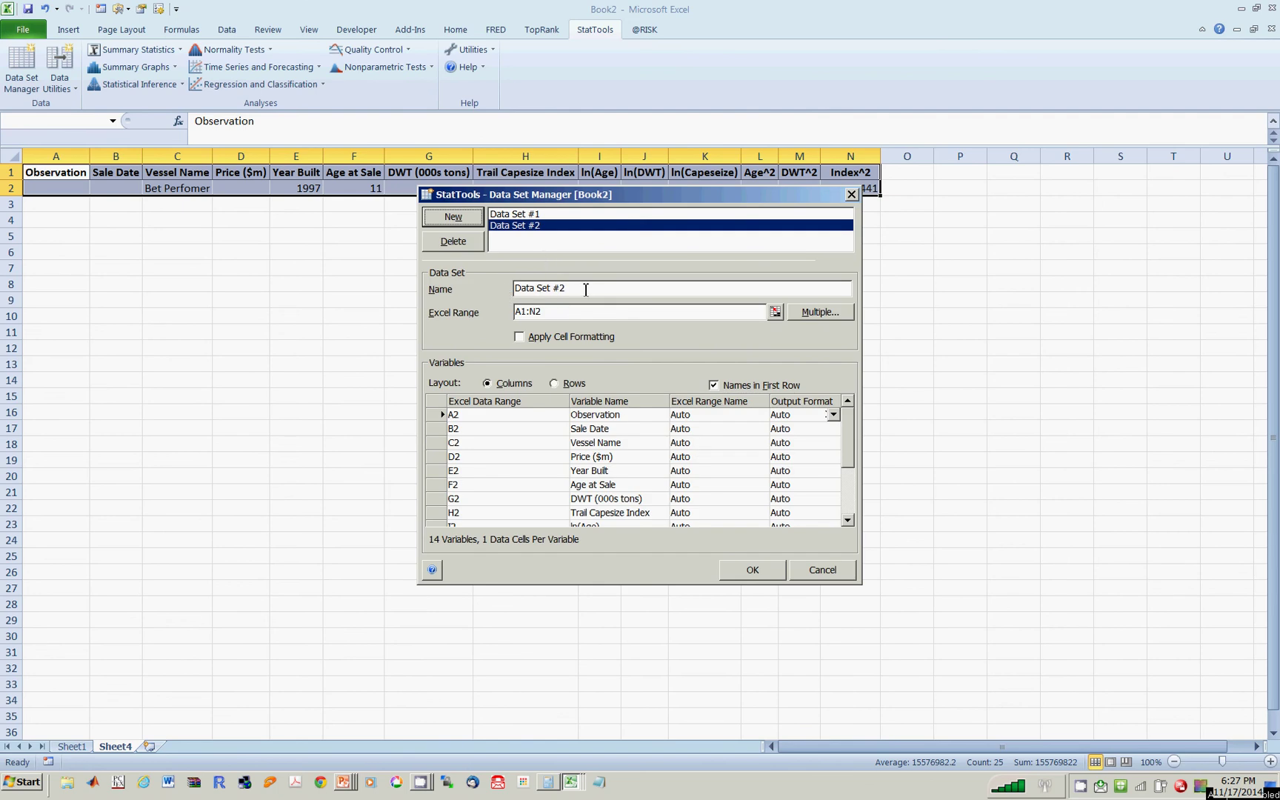
pyautogui.moveTo(586, 289); pyautogui.dragTo(474, 282)
pyautogui.write('prediction')
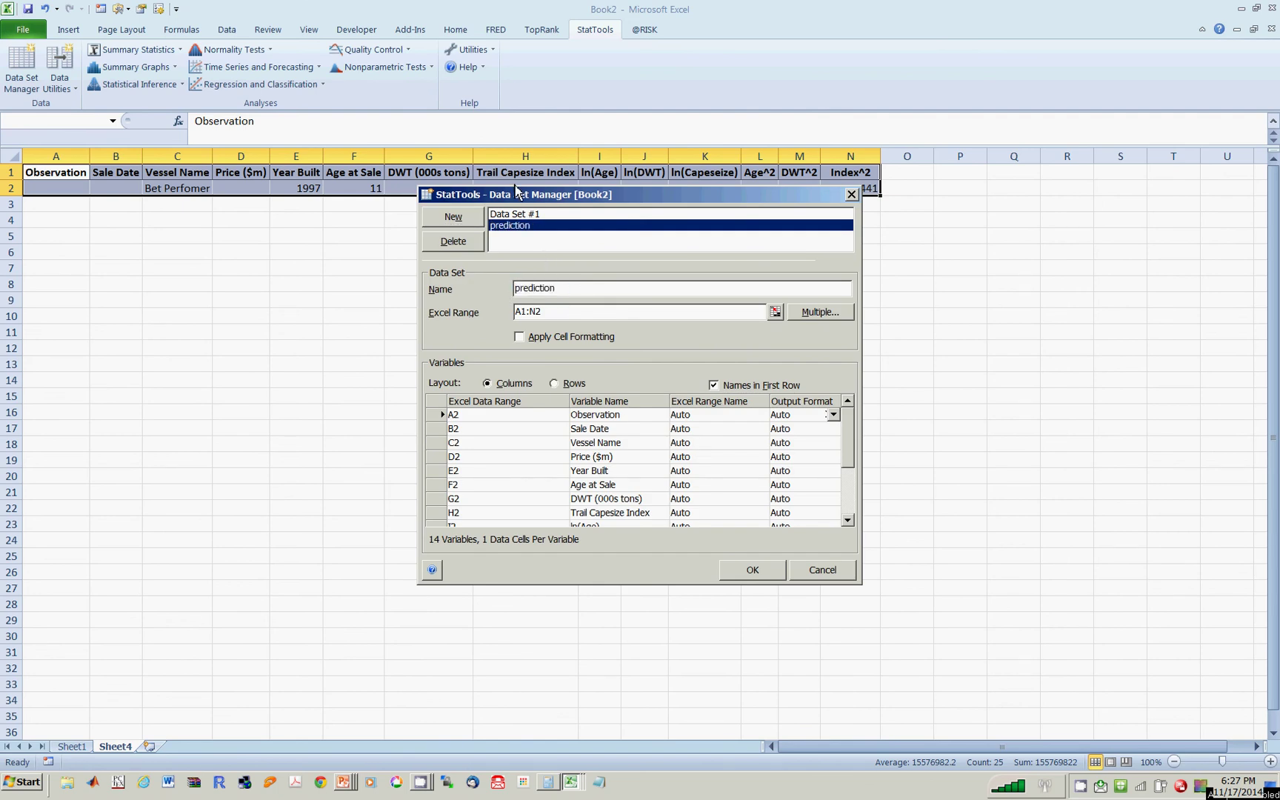
pyautogui.click(752, 570)
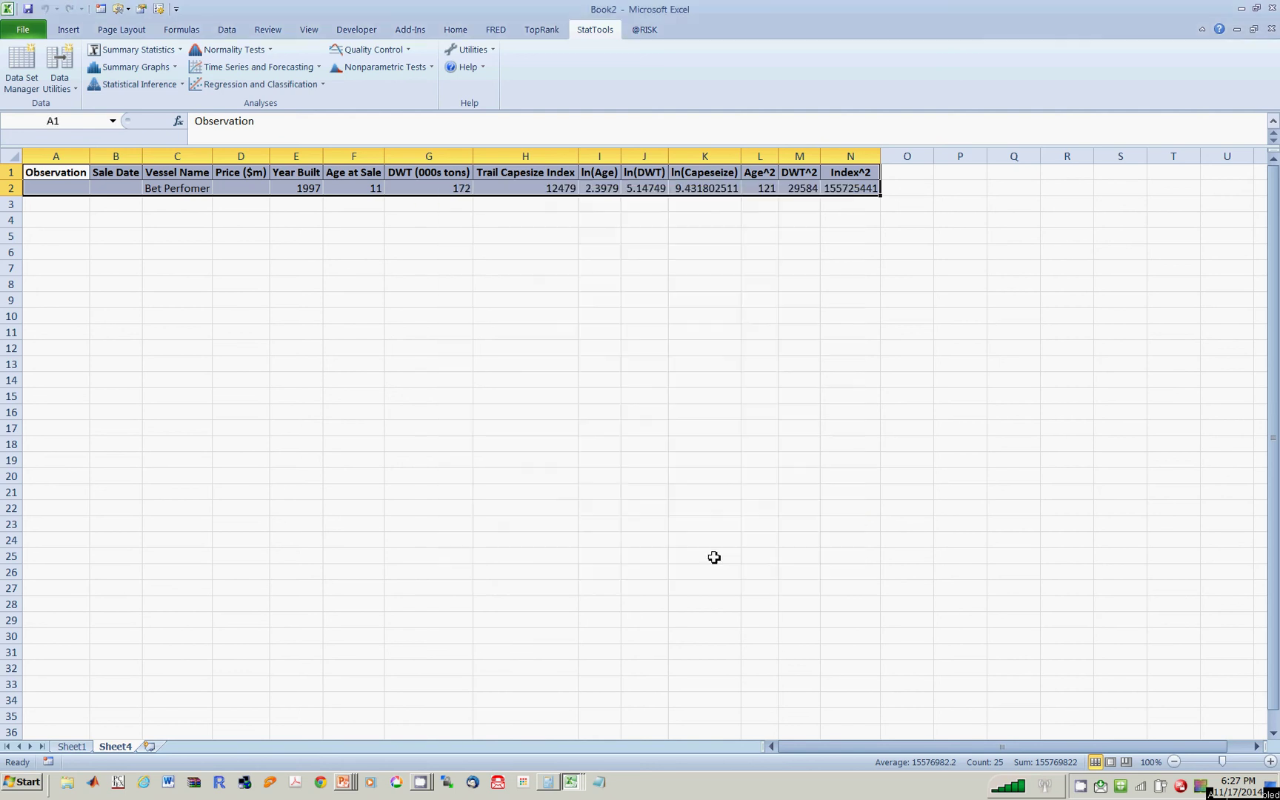
pyautogui.click(423, 365)
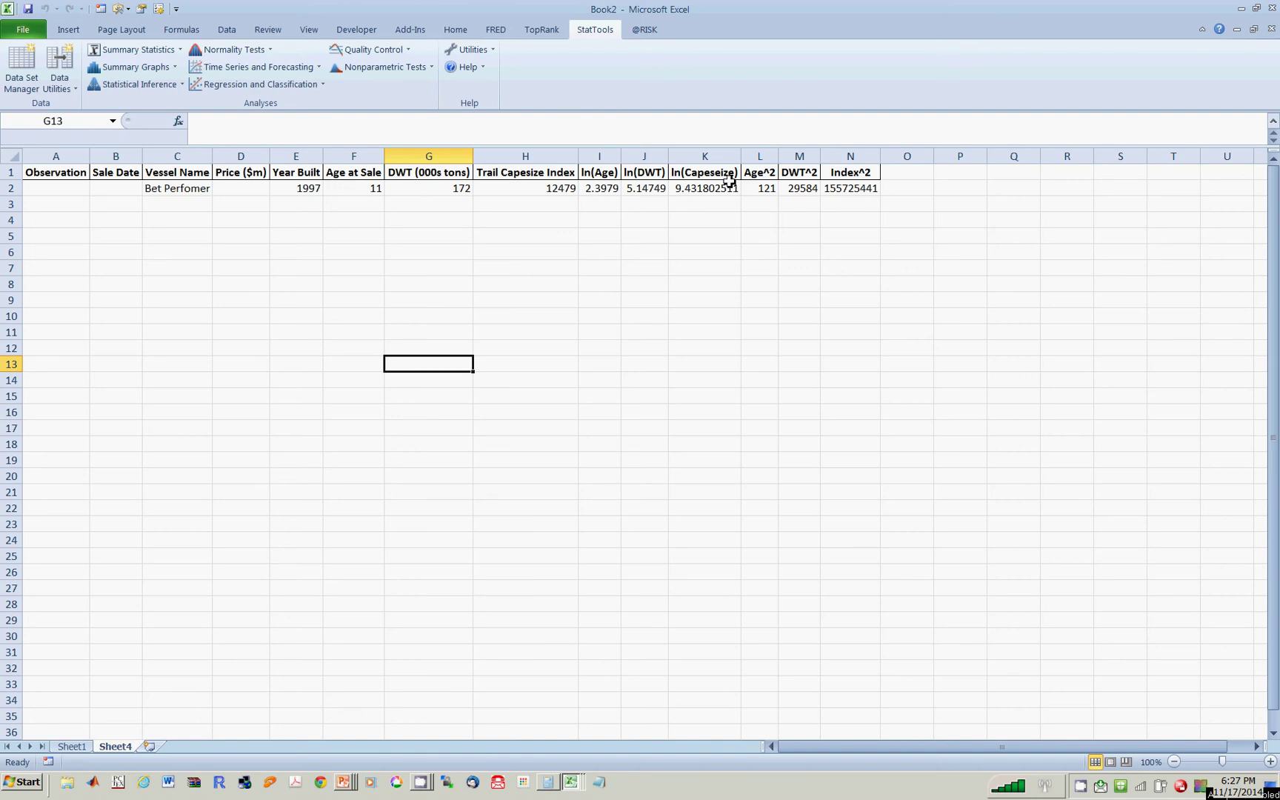
pyautogui.click(260, 382)
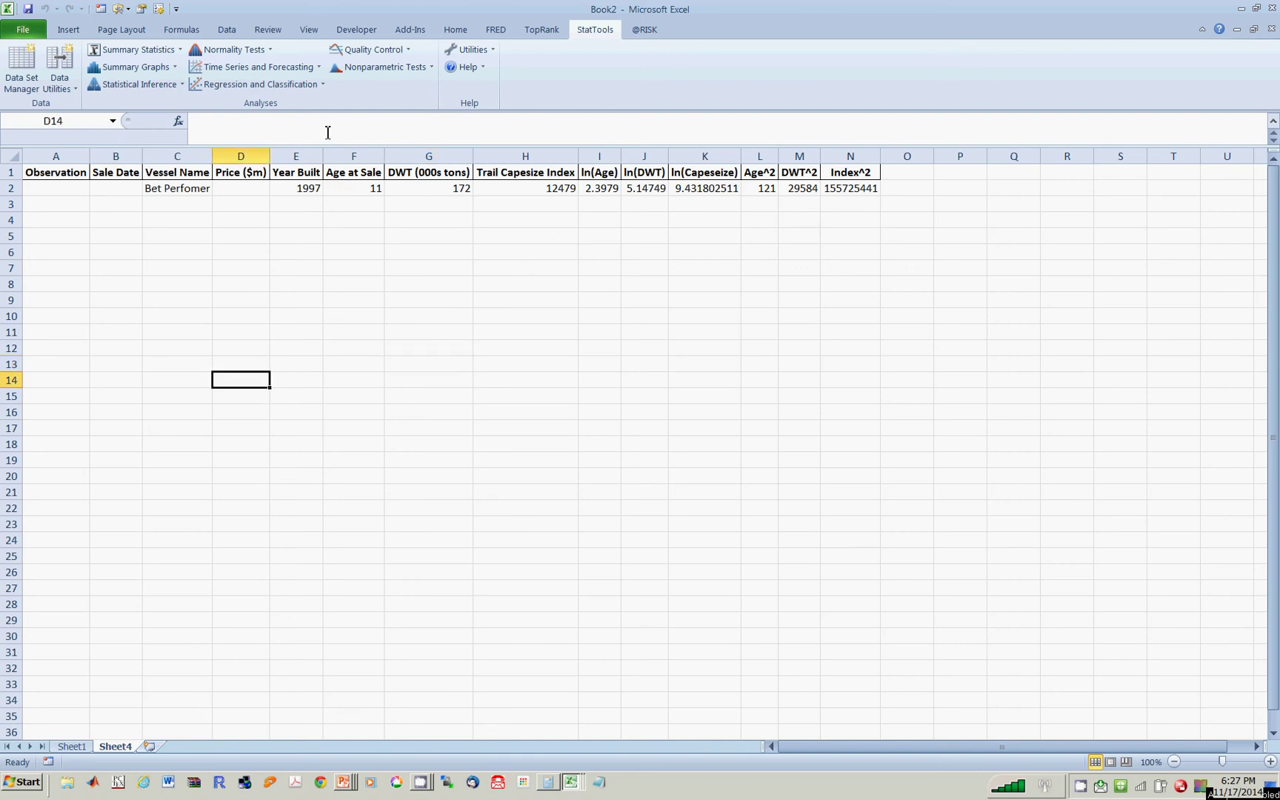
# Set up multiple regression without Year Built, adding ln(Age), ln(DWT) and ln(Capeseize)
pyautogui.click(232, 87)
pyautogui.click(235, 111)
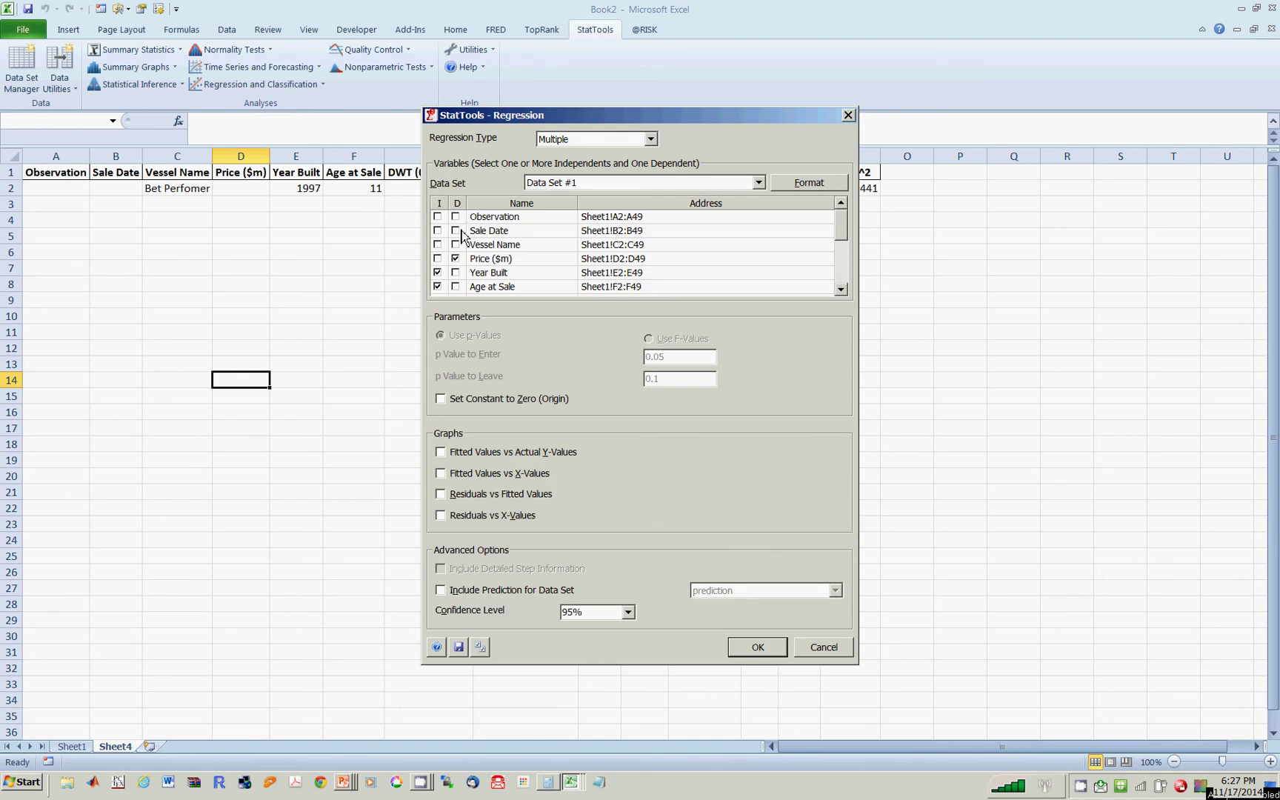
pyautogui.click(840, 290)
pyautogui.click(841, 291)
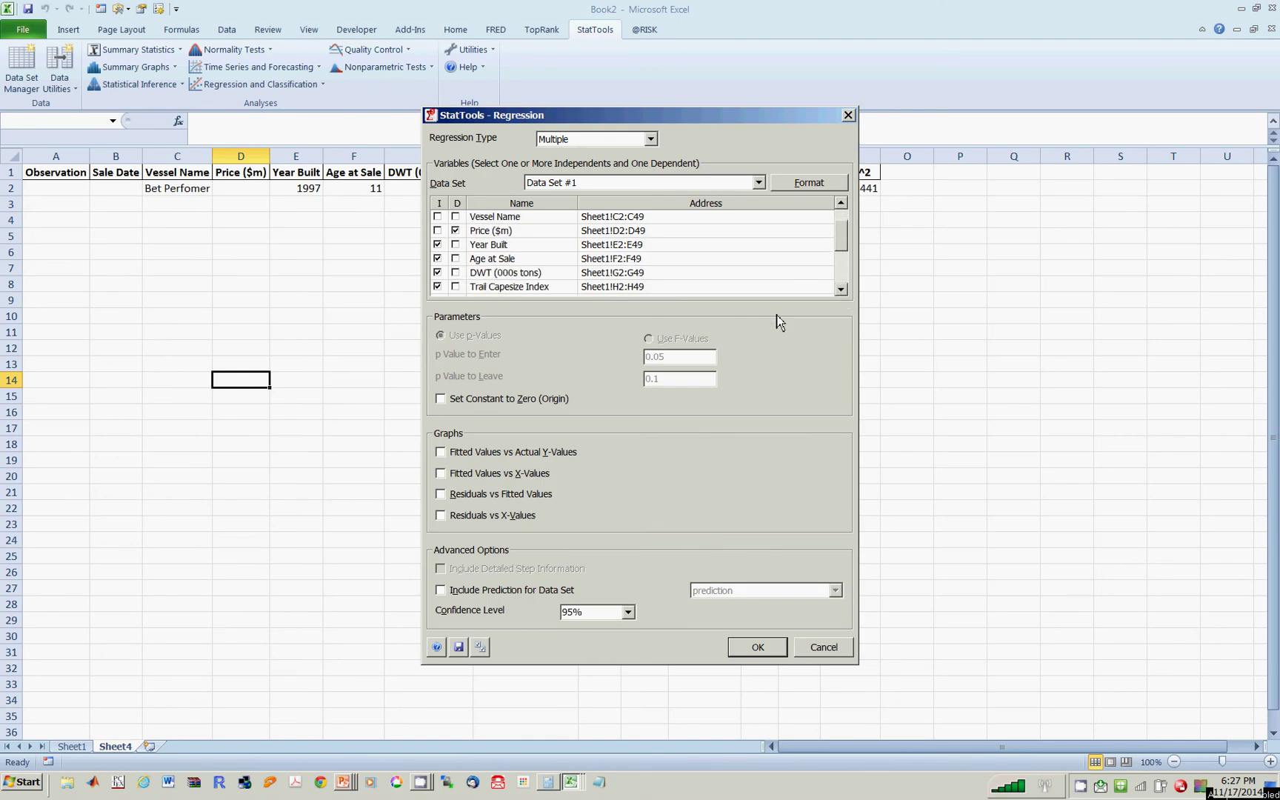
pyautogui.click(437, 244)
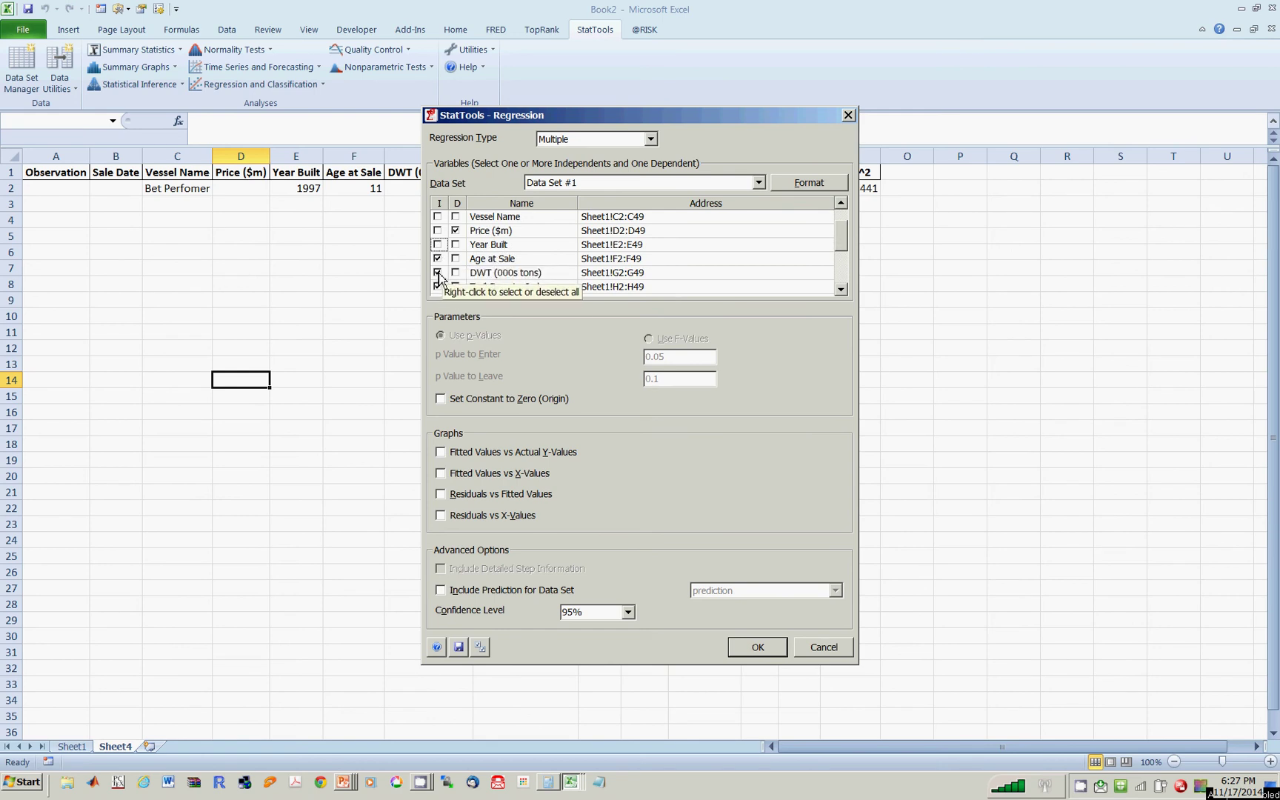
pyautogui.click(842, 290)
pyautogui.click(842, 290)
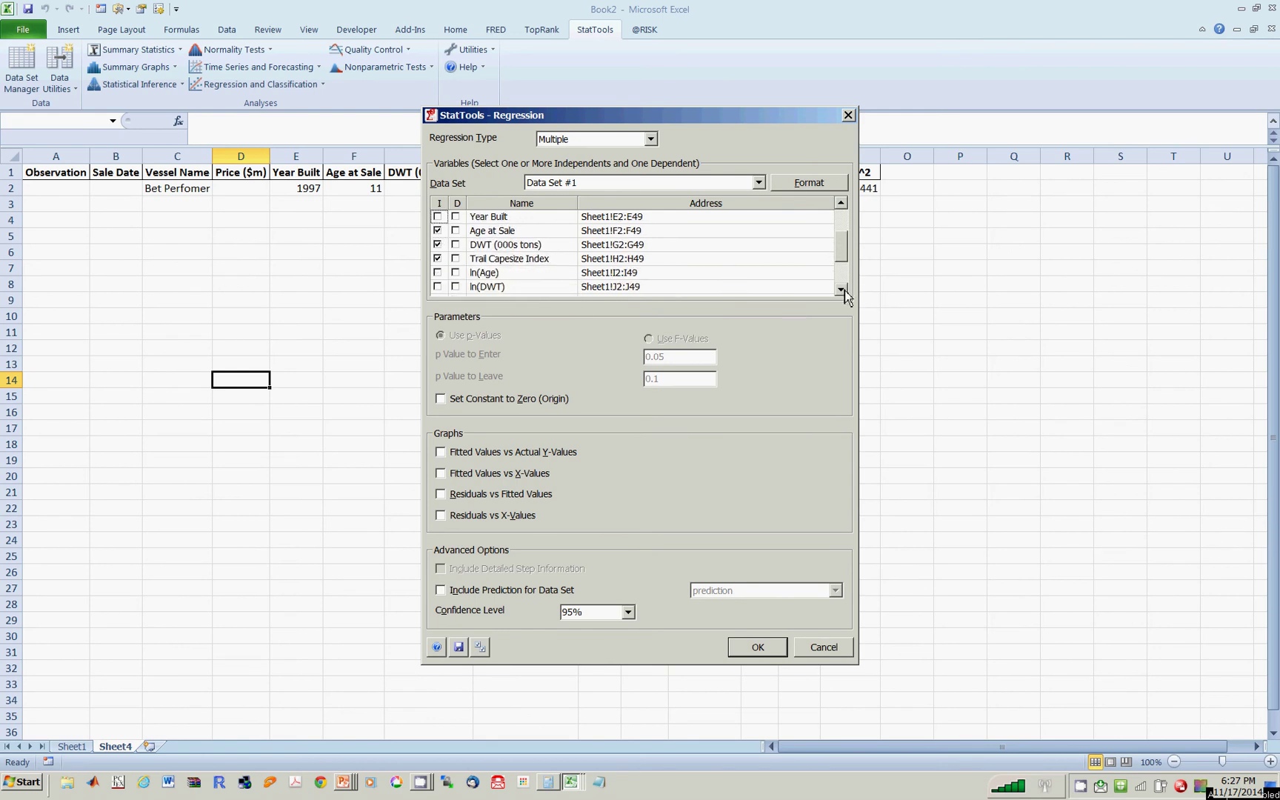
pyautogui.click(843, 290)
pyautogui.click(437, 258)
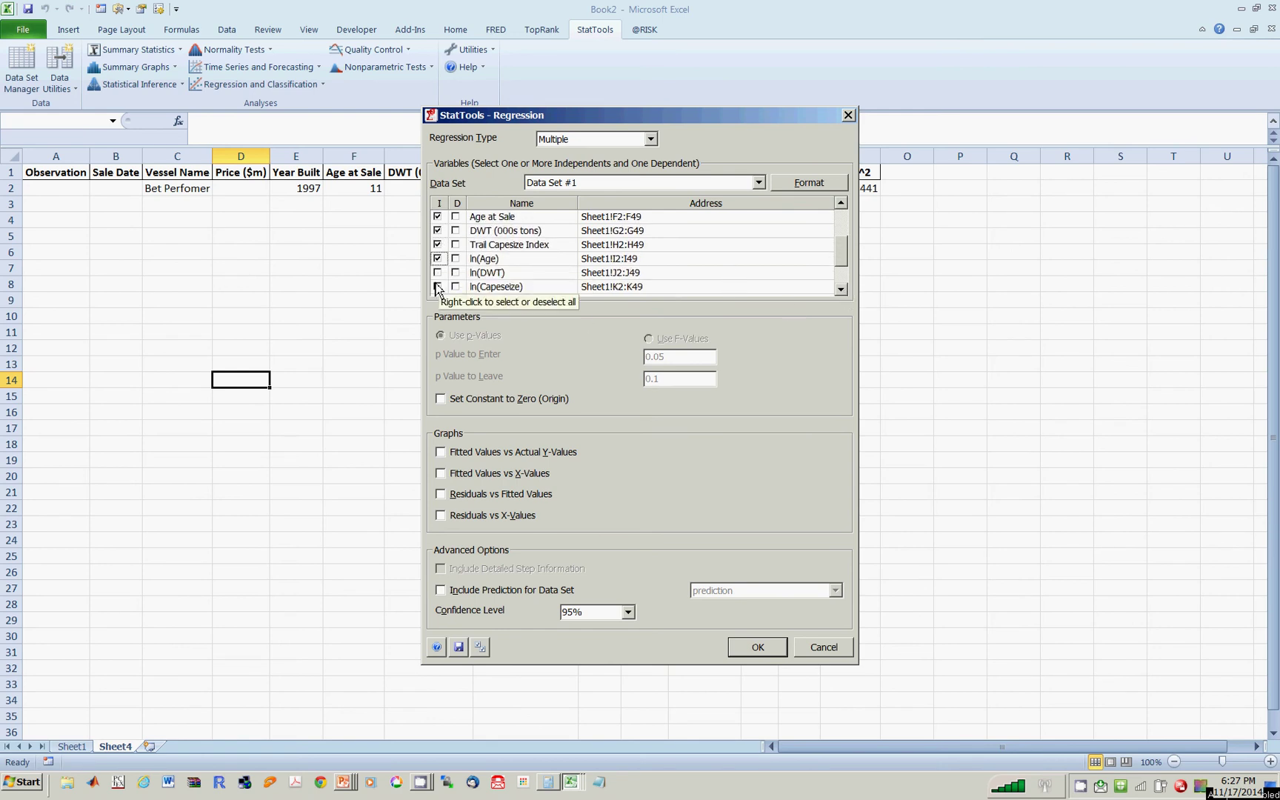
pyautogui.click(437, 273)
pyautogui.click(437, 286)
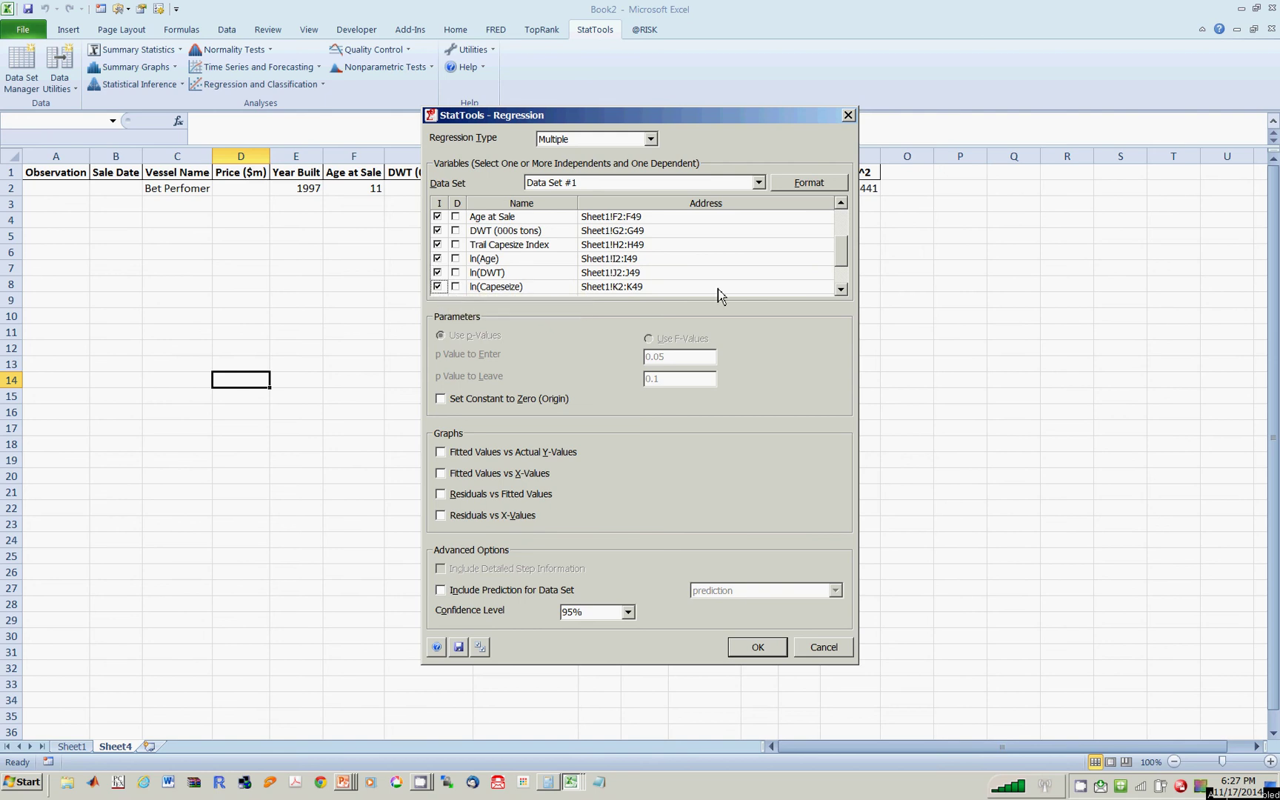
# Add Age^2, DWT^2 and Index^2 as independent variables
pyautogui.click(842, 290)
pyautogui.click(841, 290)
pyautogui.click(841, 290)
pyautogui.click(437, 259)
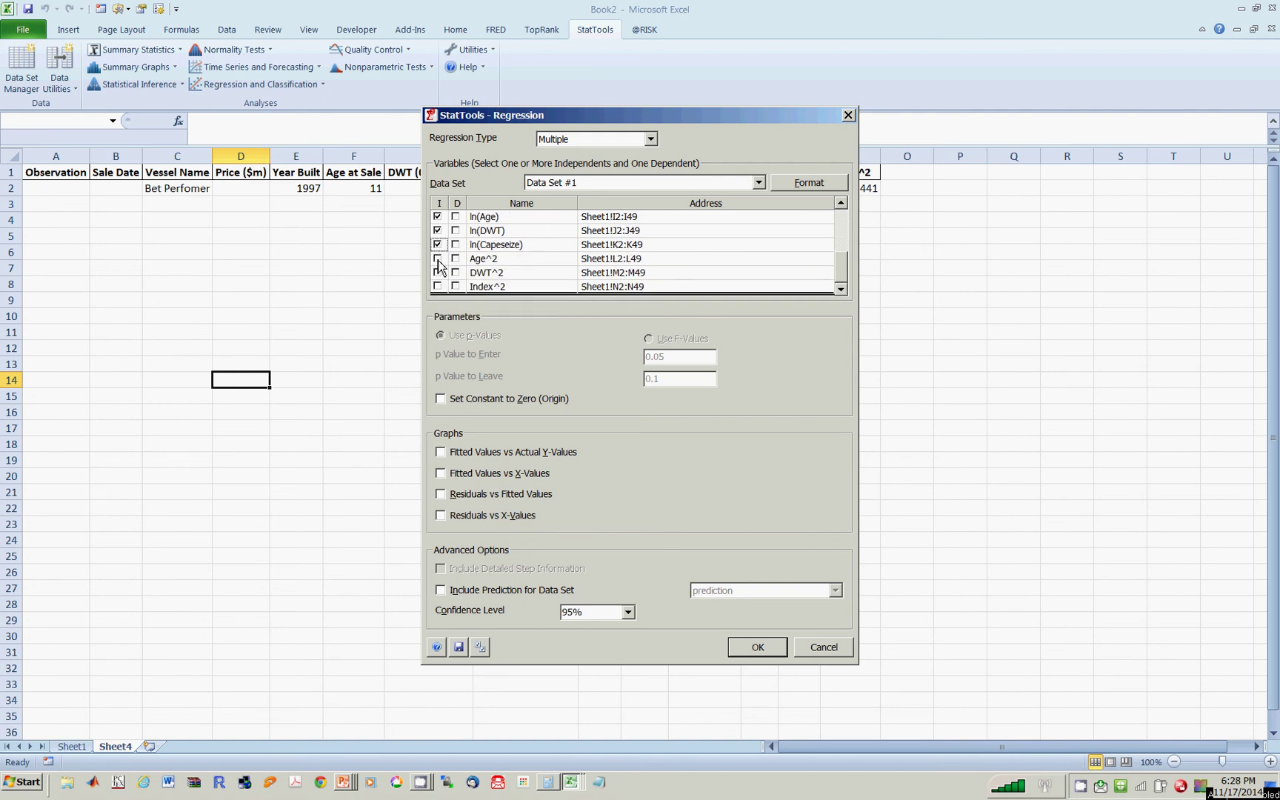
pyautogui.click(437, 273)
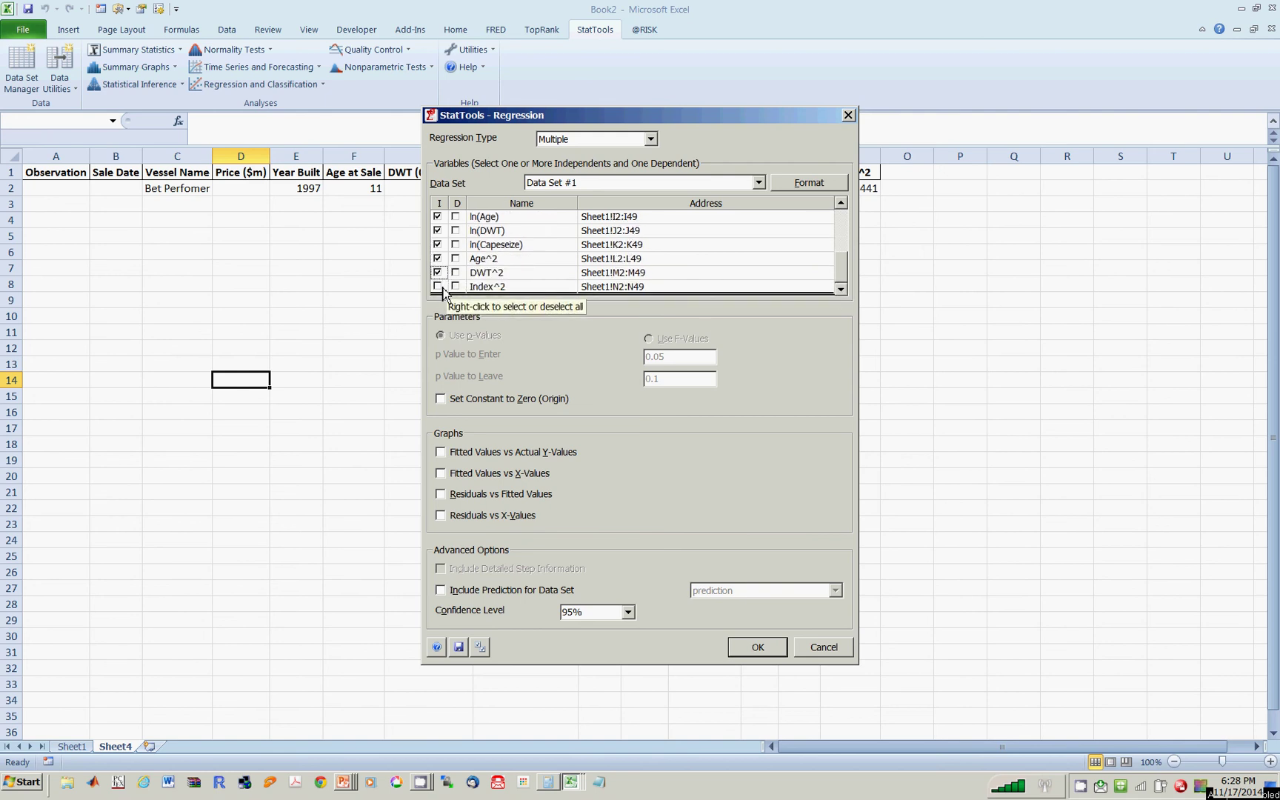
pyautogui.click(438, 287)
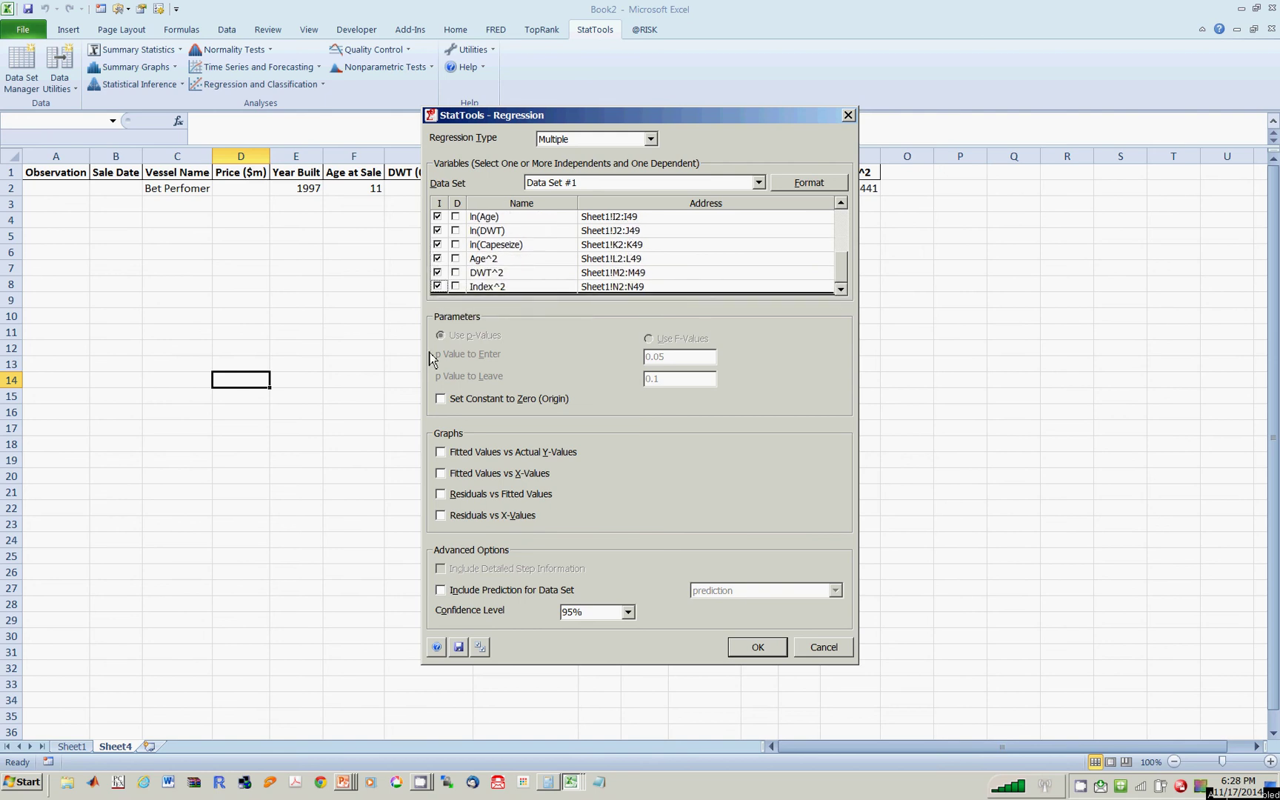
# Include predictions for the prediction data set and run, accepting the new prediction variables
pyautogui.click(442, 591)
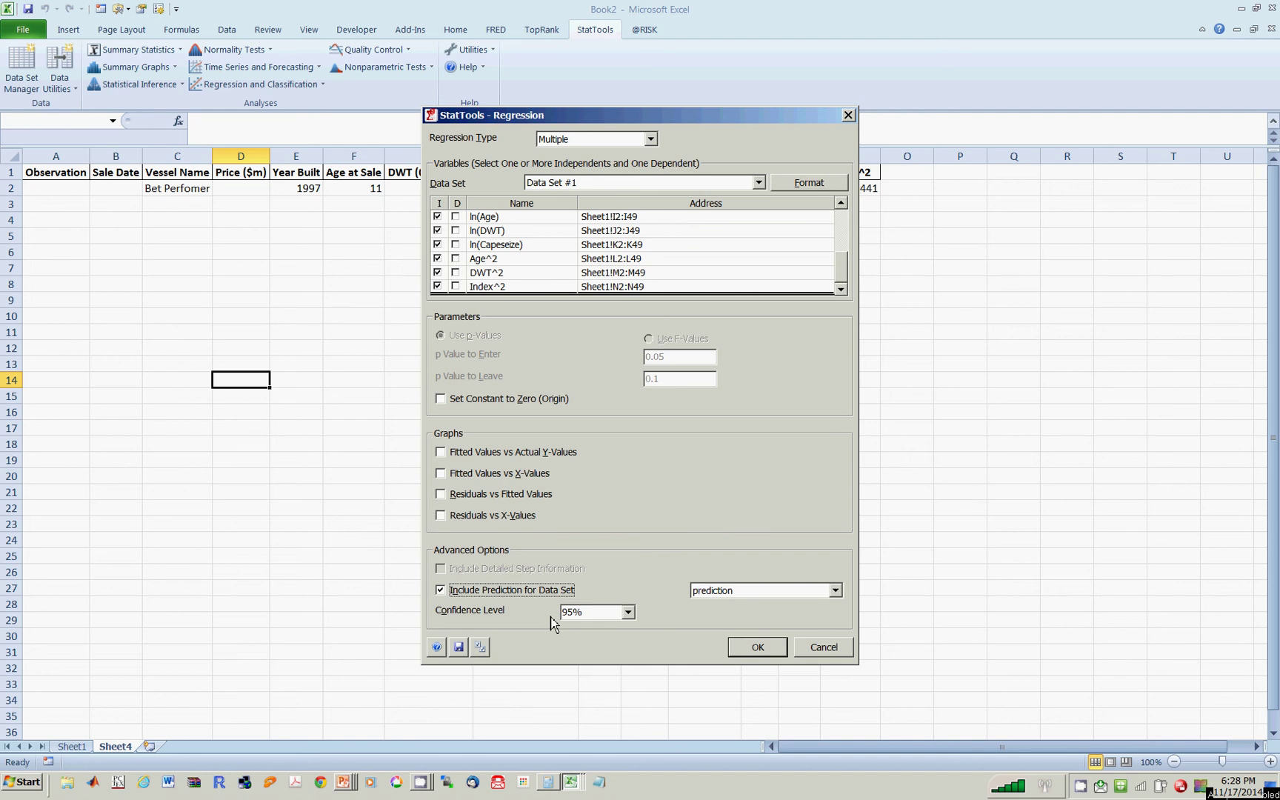
pyautogui.click(758, 650)
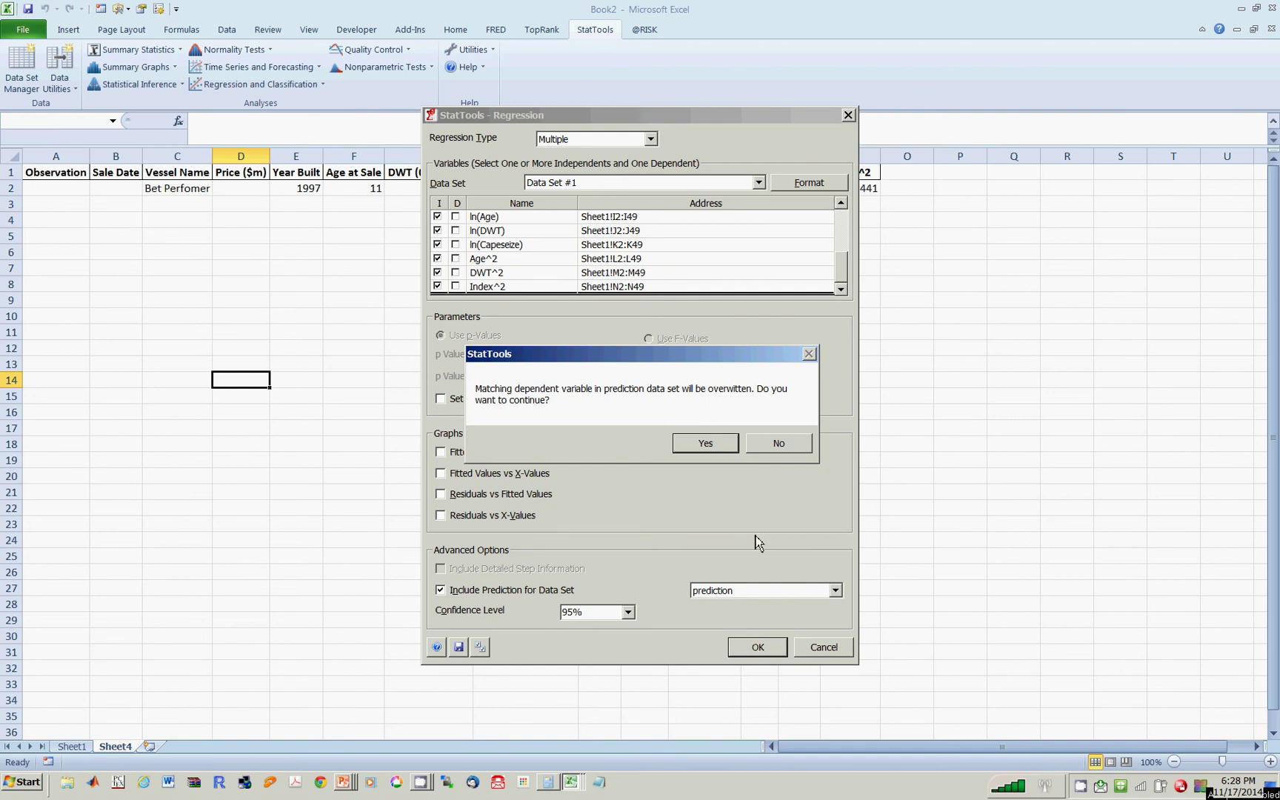
pyautogui.click(719, 444)
pyautogui.click(719, 447)
pyautogui.click(719, 446)
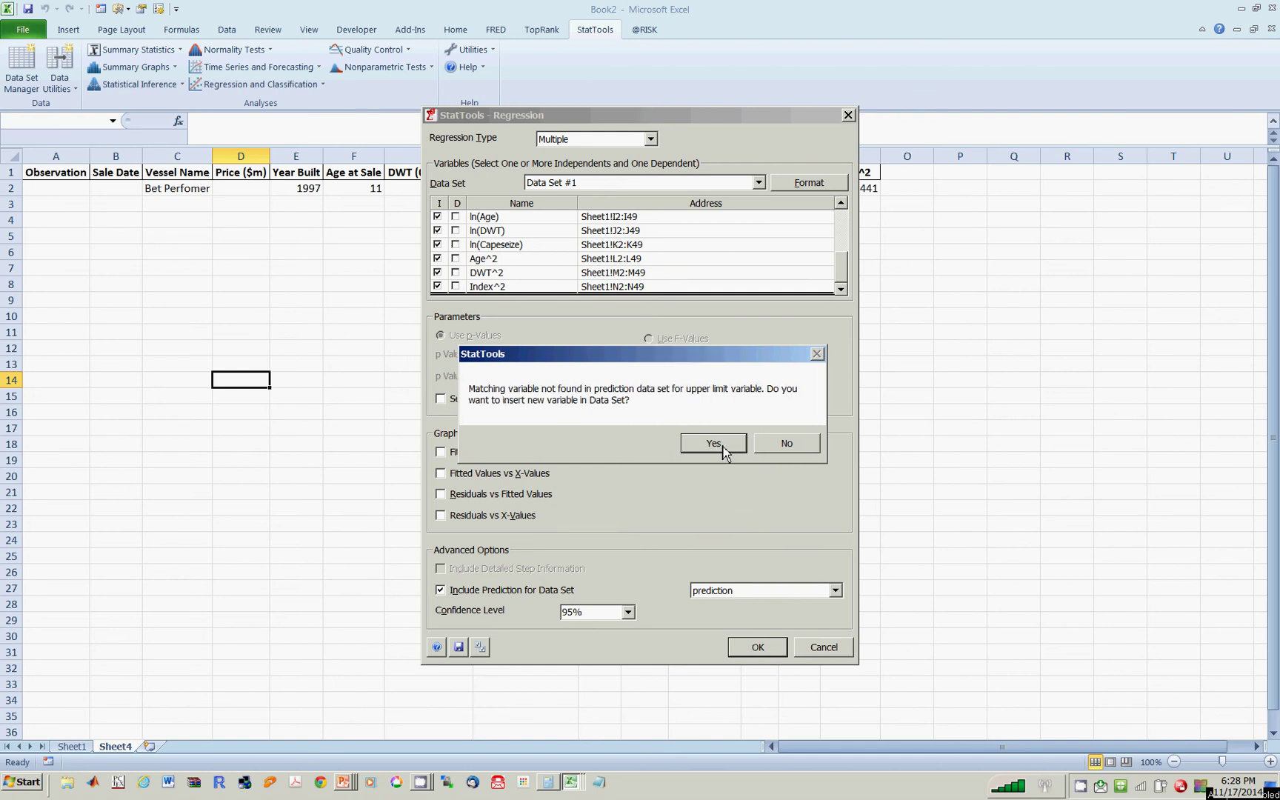
pyautogui.click(719, 447)
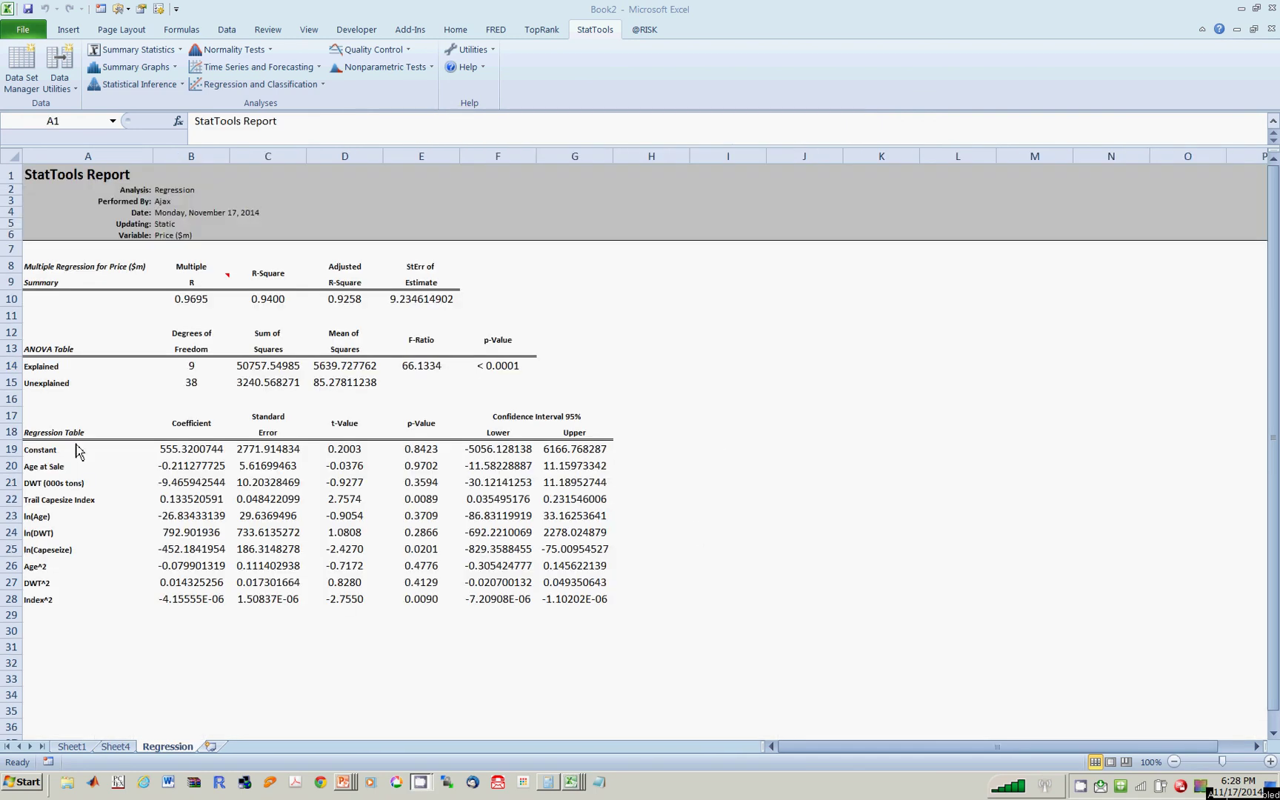
# Review the regression coefficients in B19:B28 and t-values in D19:D28
pyautogui.click(331, 453)
pyautogui.click(352, 583)
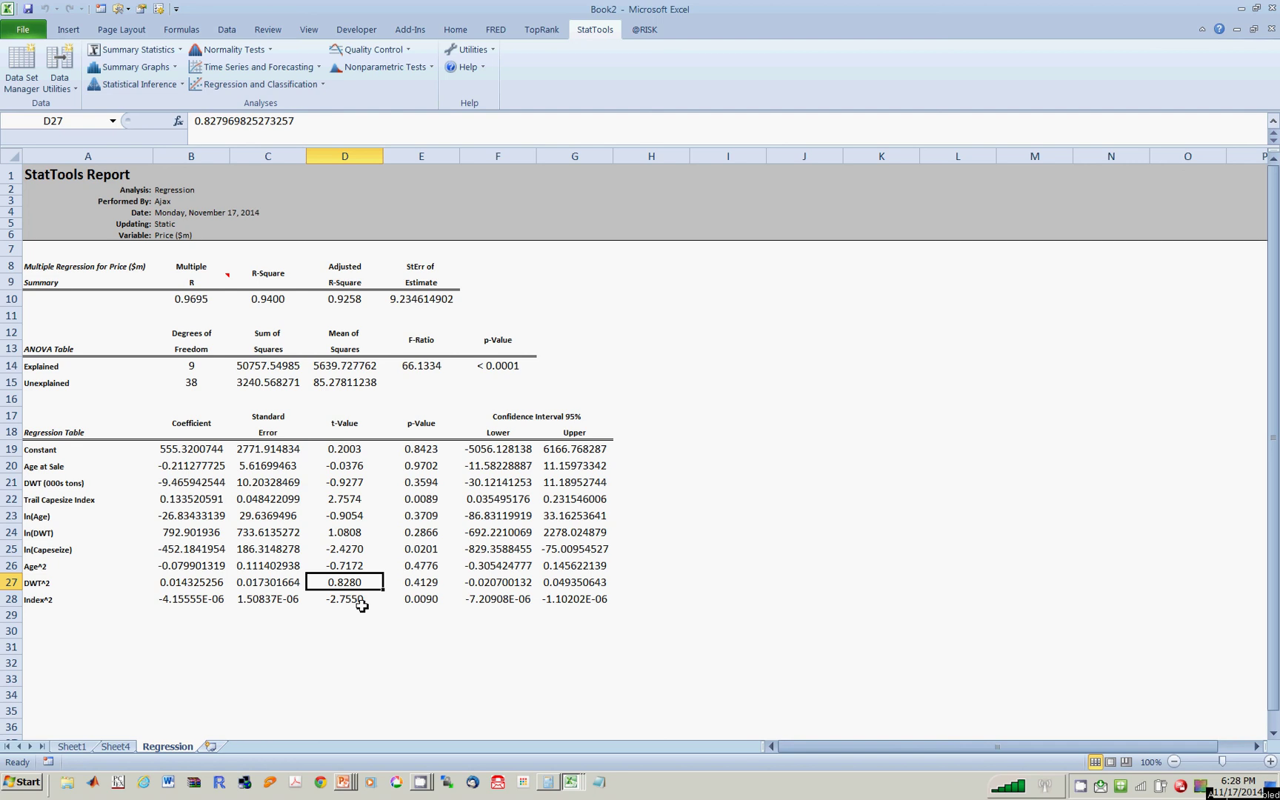
pyautogui.click(355, 448)
pyautogui.moveTo(186, 455); pyautogui.dragTo(173, 596)
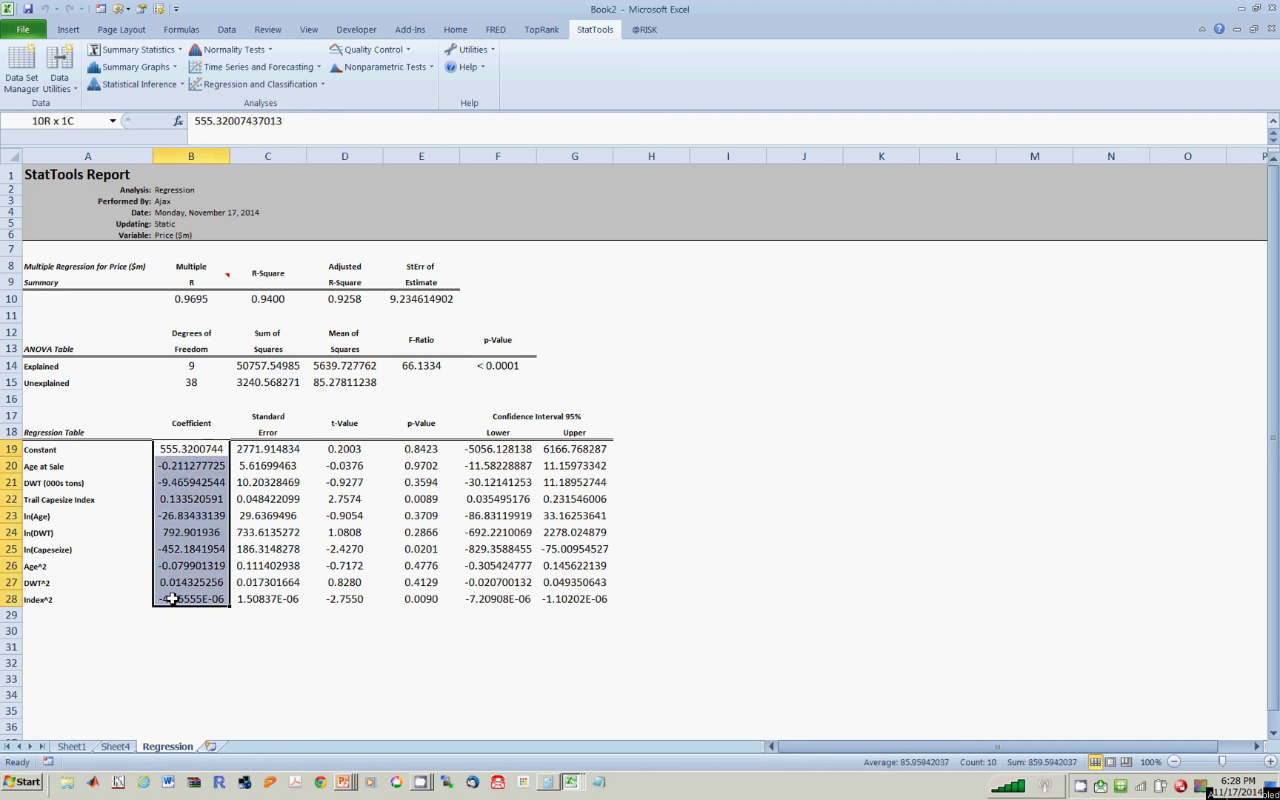
pyautogui.moveTo(345, 449); pyautogui.dragTo(314, 600)
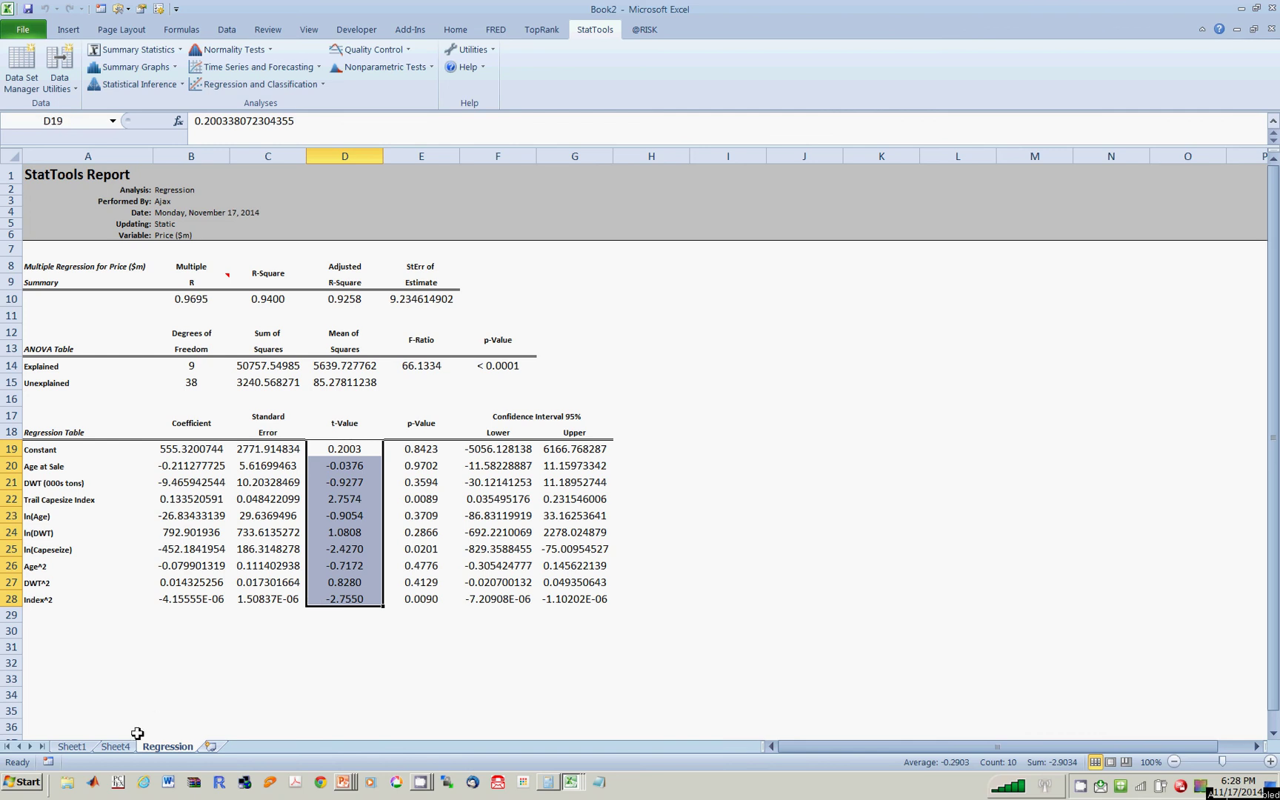
# Check Sheet4's predicted price 110.2627 in D2, then return to Sheet1
pyautogui.click(117, 746)
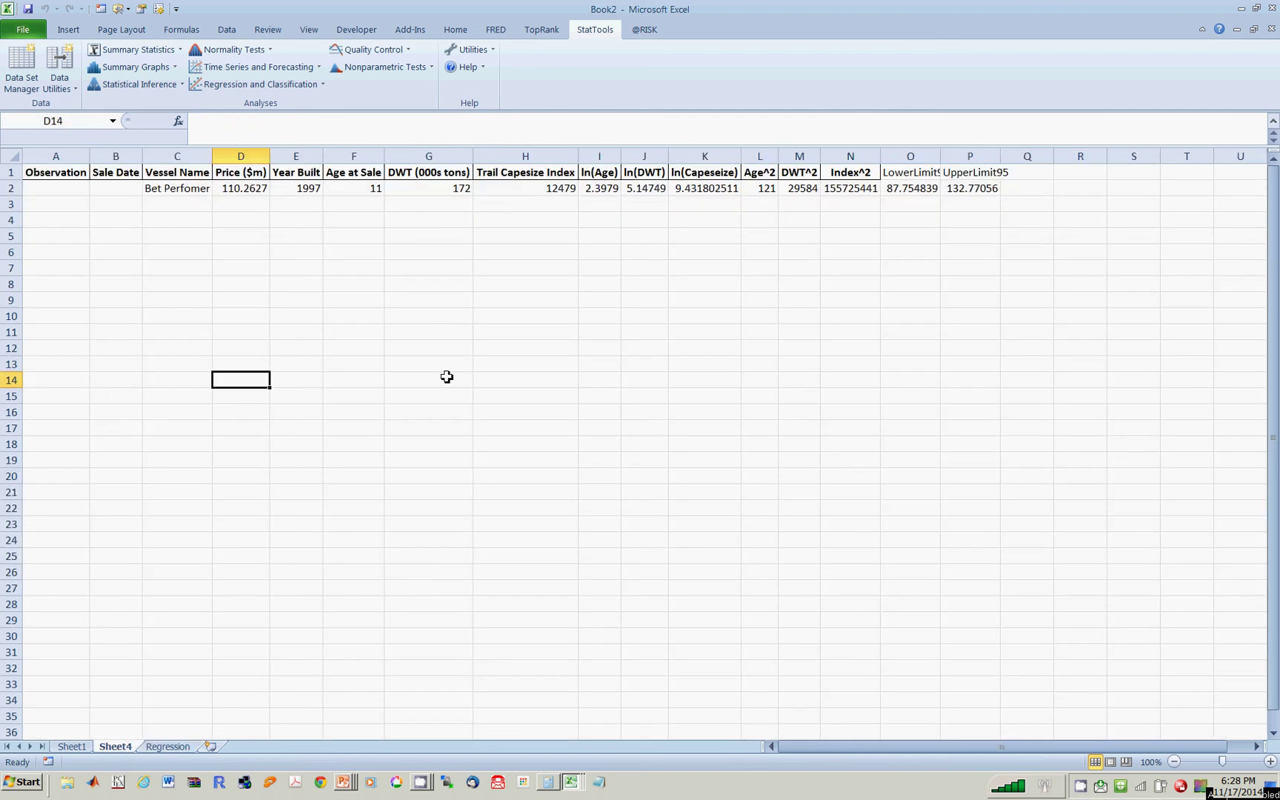
pyautogui.click(692, 271)
pyautogui.click(259, 194)
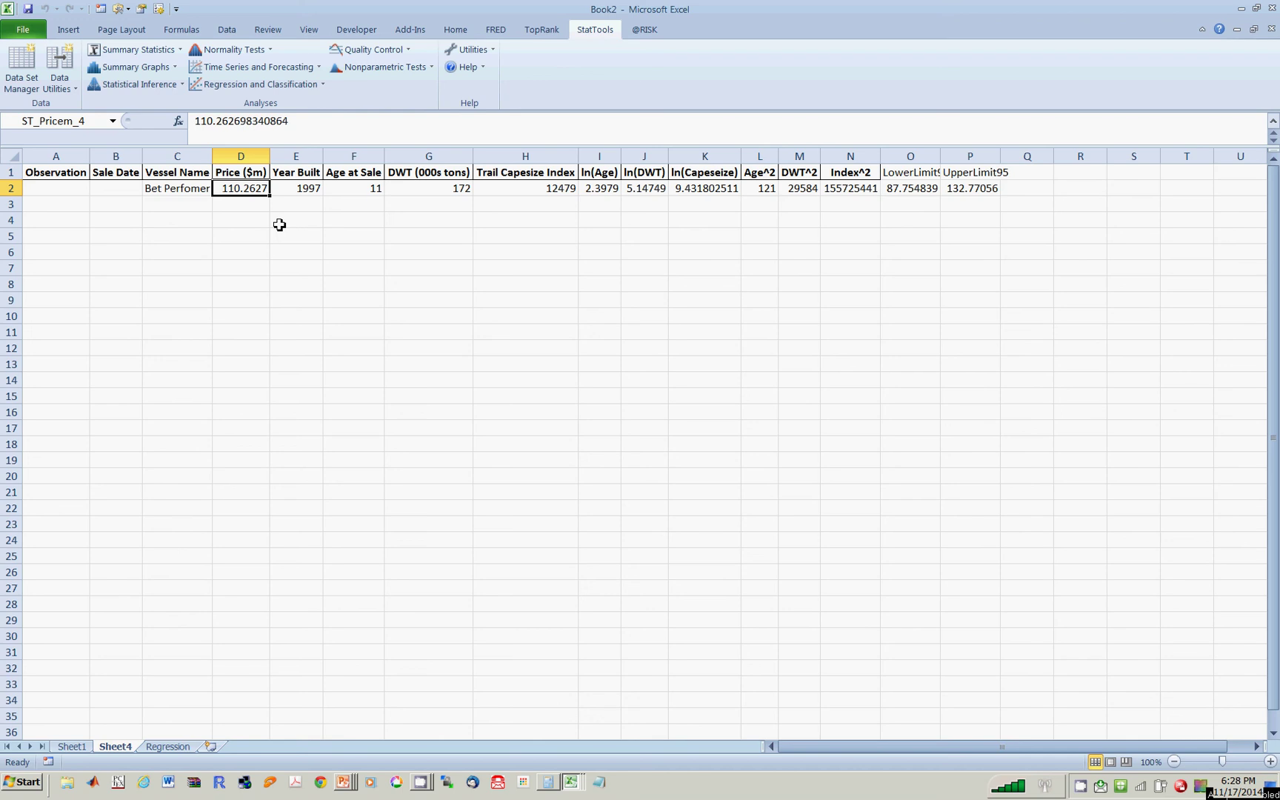
pyautogui.click(588, 411)
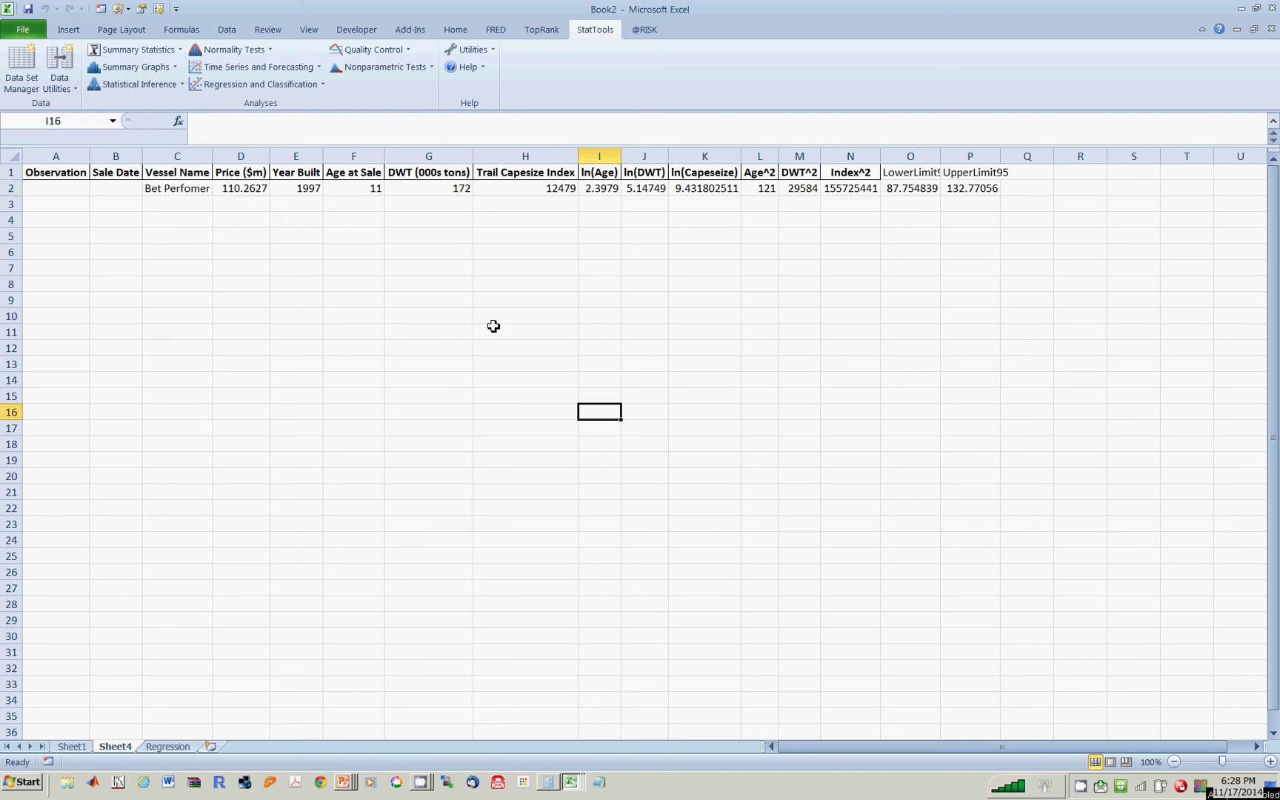
pyautogui.click(71, 746)
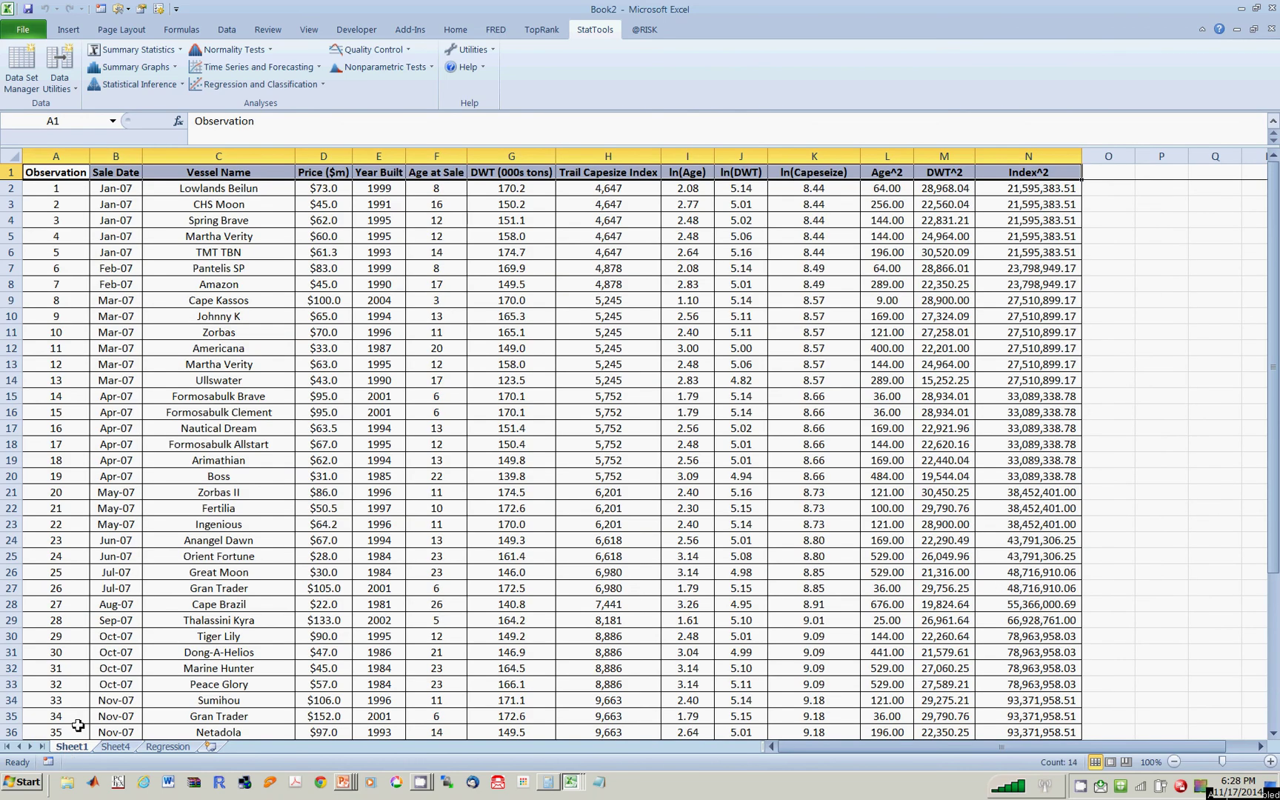
# Run a stepwise regression on columns D–N, allowing the prediction limits to be overwritten
pyautogui.click(1109, 249)
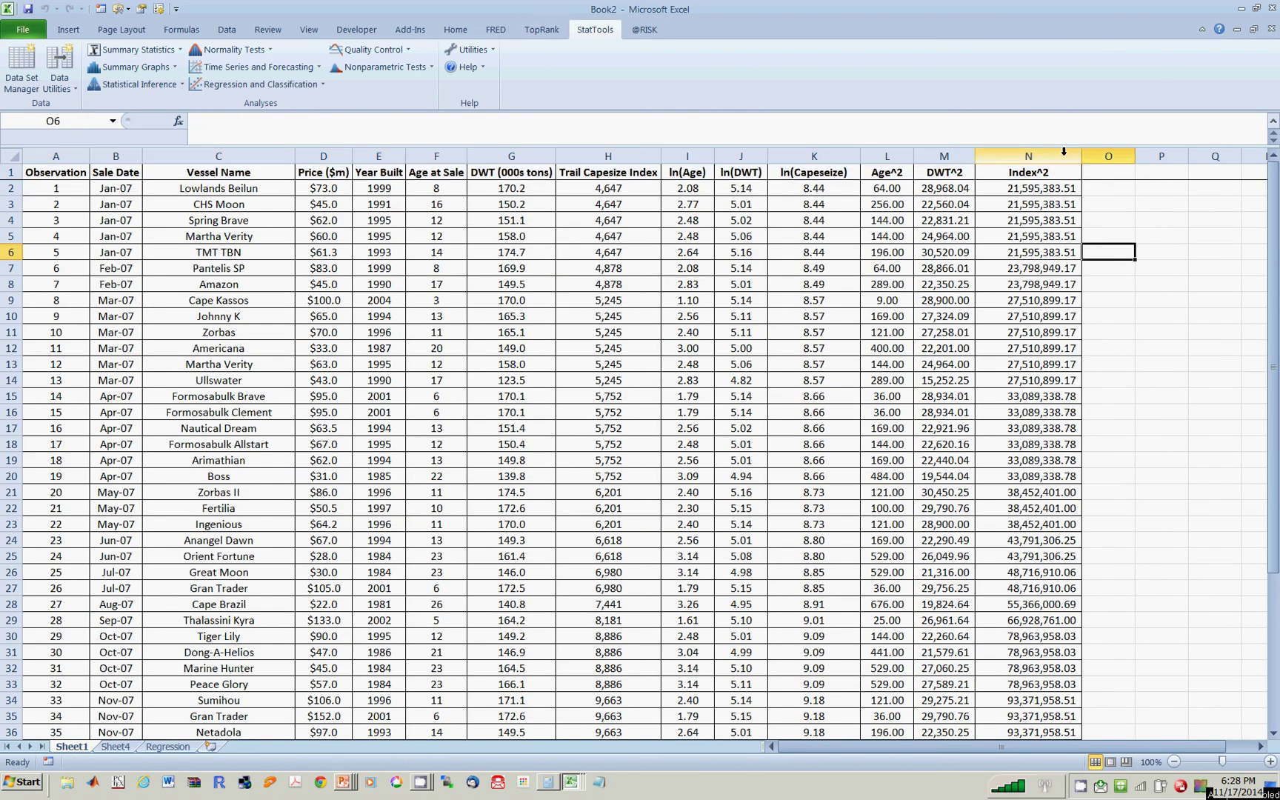
pyautogui.moveTo(1064, 151); pyautogui.dragTo(337, 203)
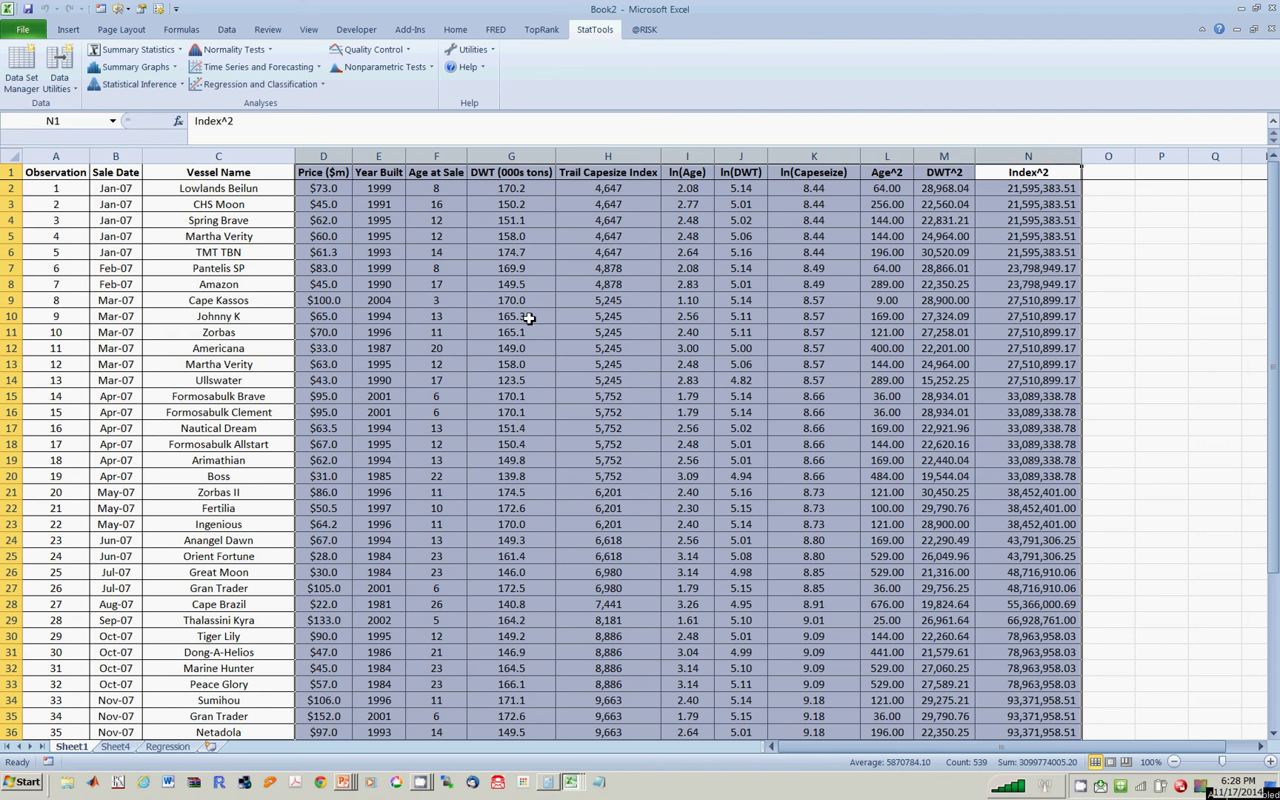
pyautogui.click(309, 88)
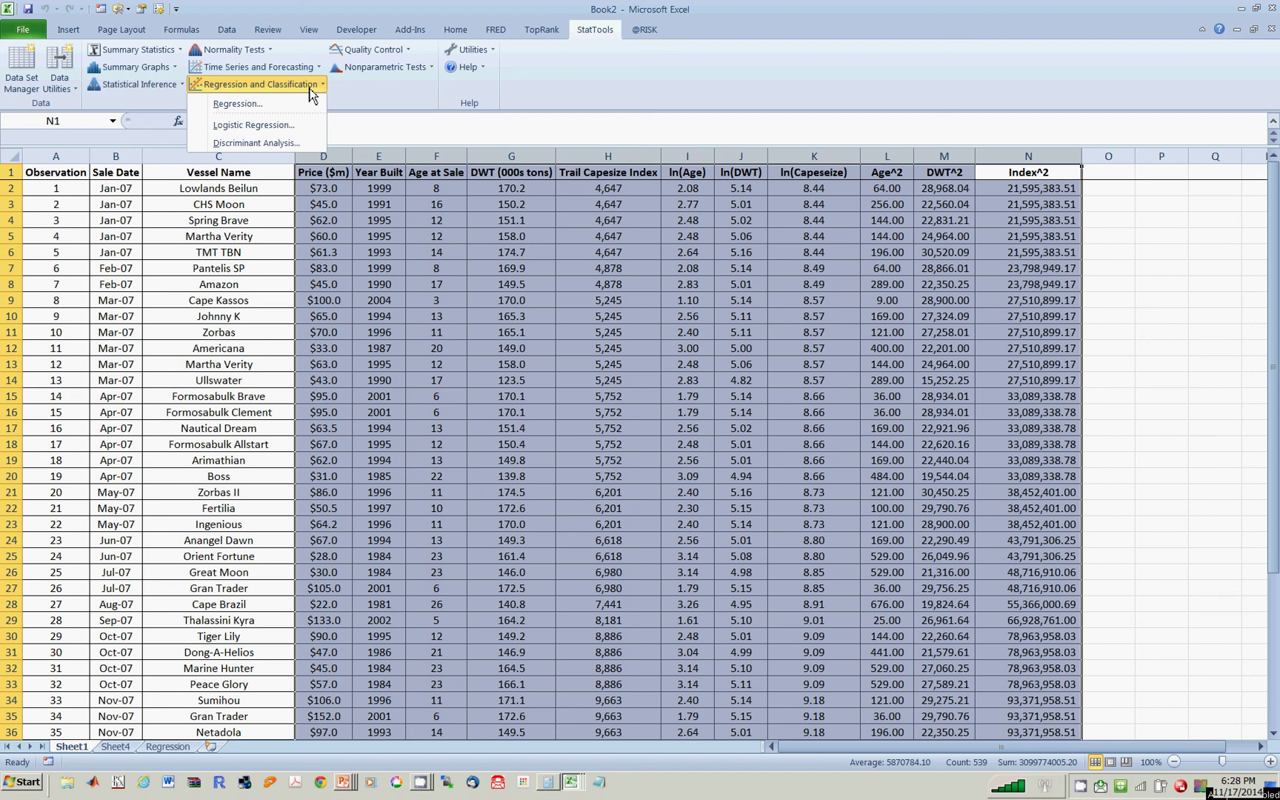
pyautogui.click(237, 103)
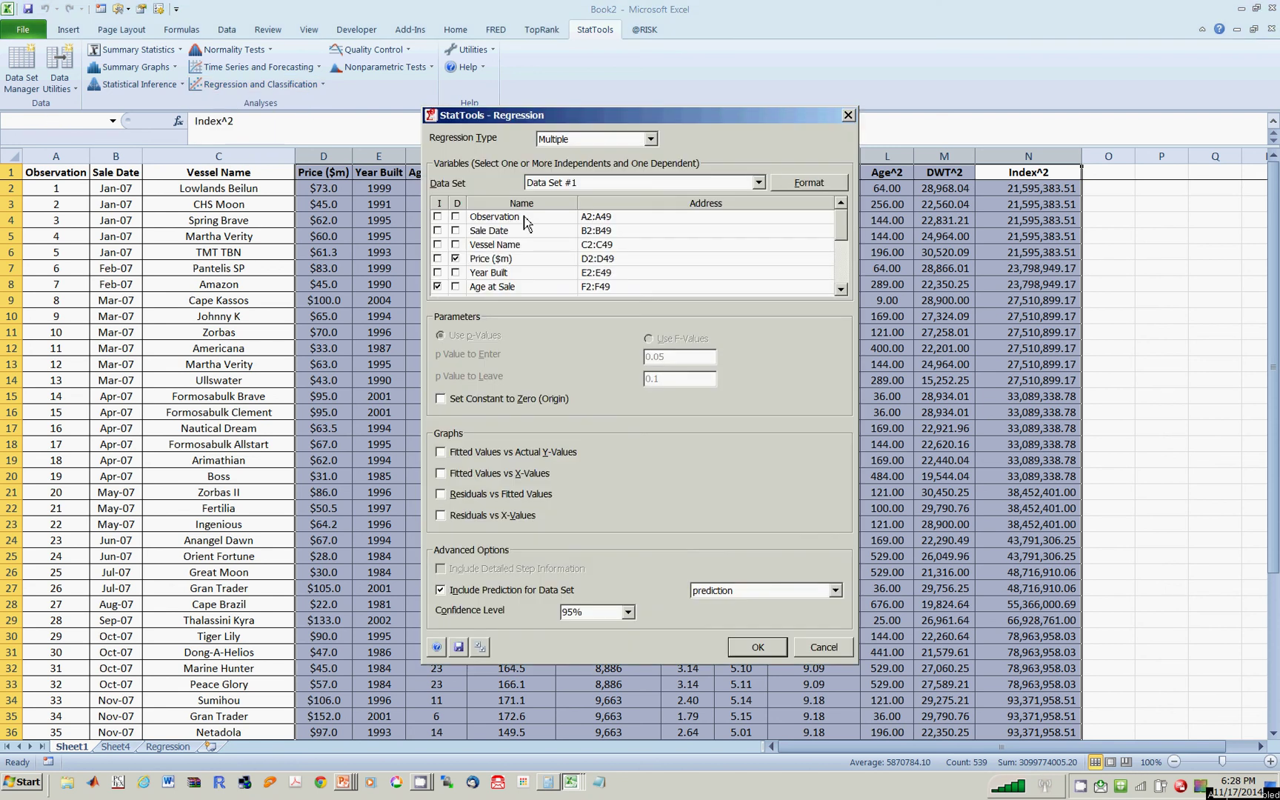
pyautogui.click(652, 140)
pyautogui.click(640, 167)
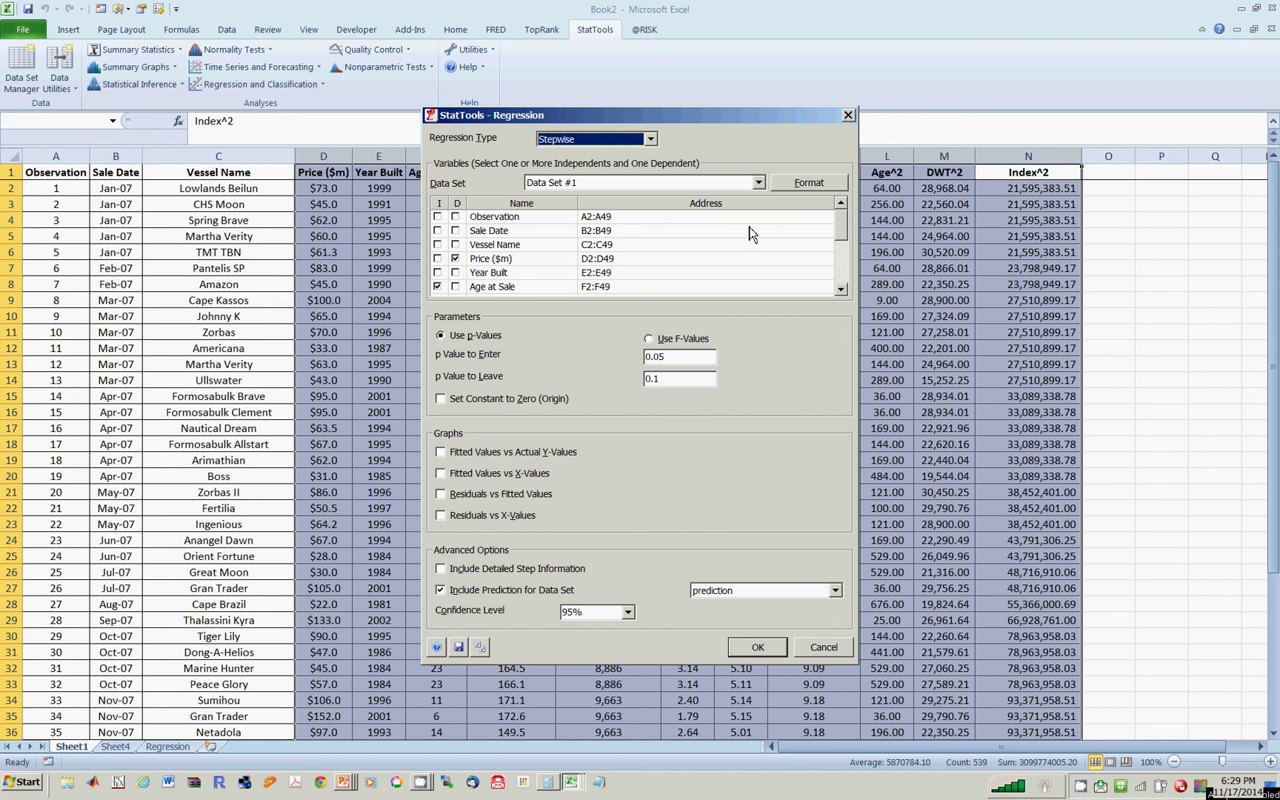
pyautogui.moveTo(841, 230); pyautogui.dragTo(840, 260)
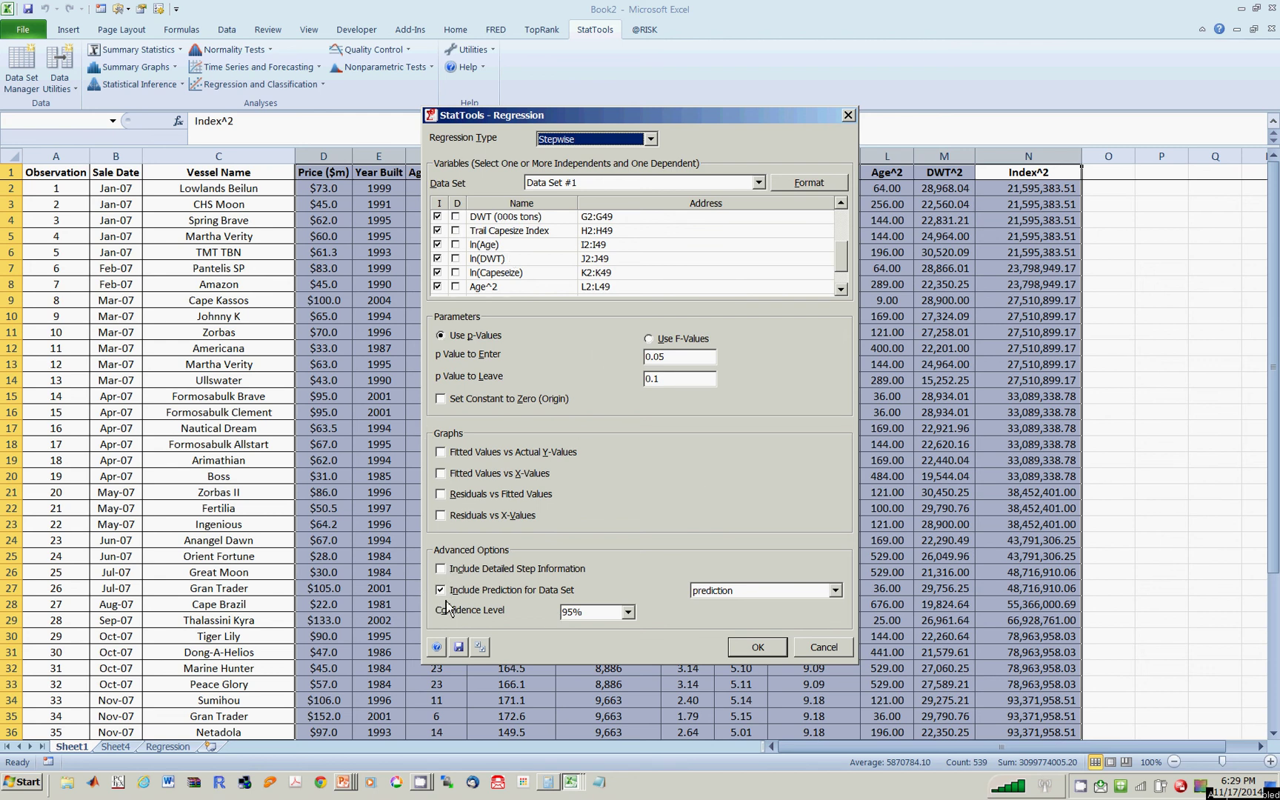
pyautogui.click(764, 652)
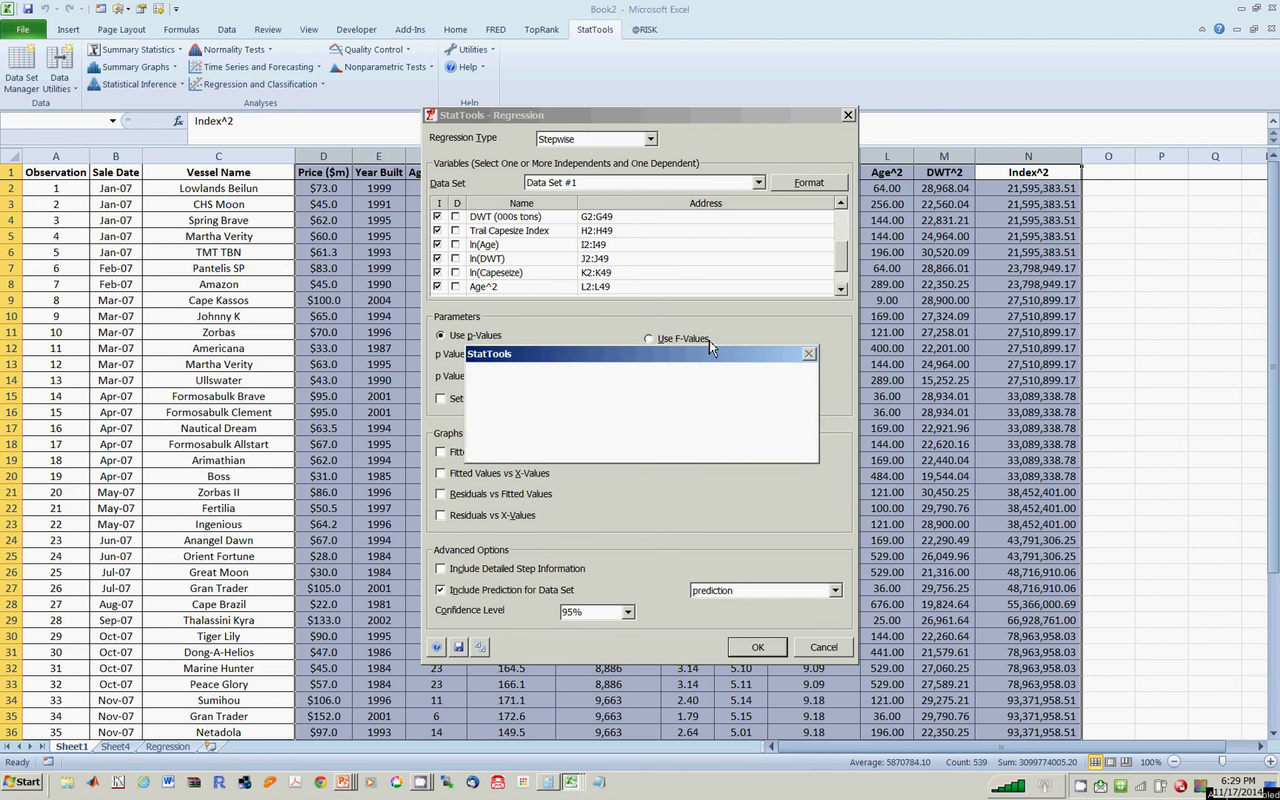
pyautogui.click(710, 449)
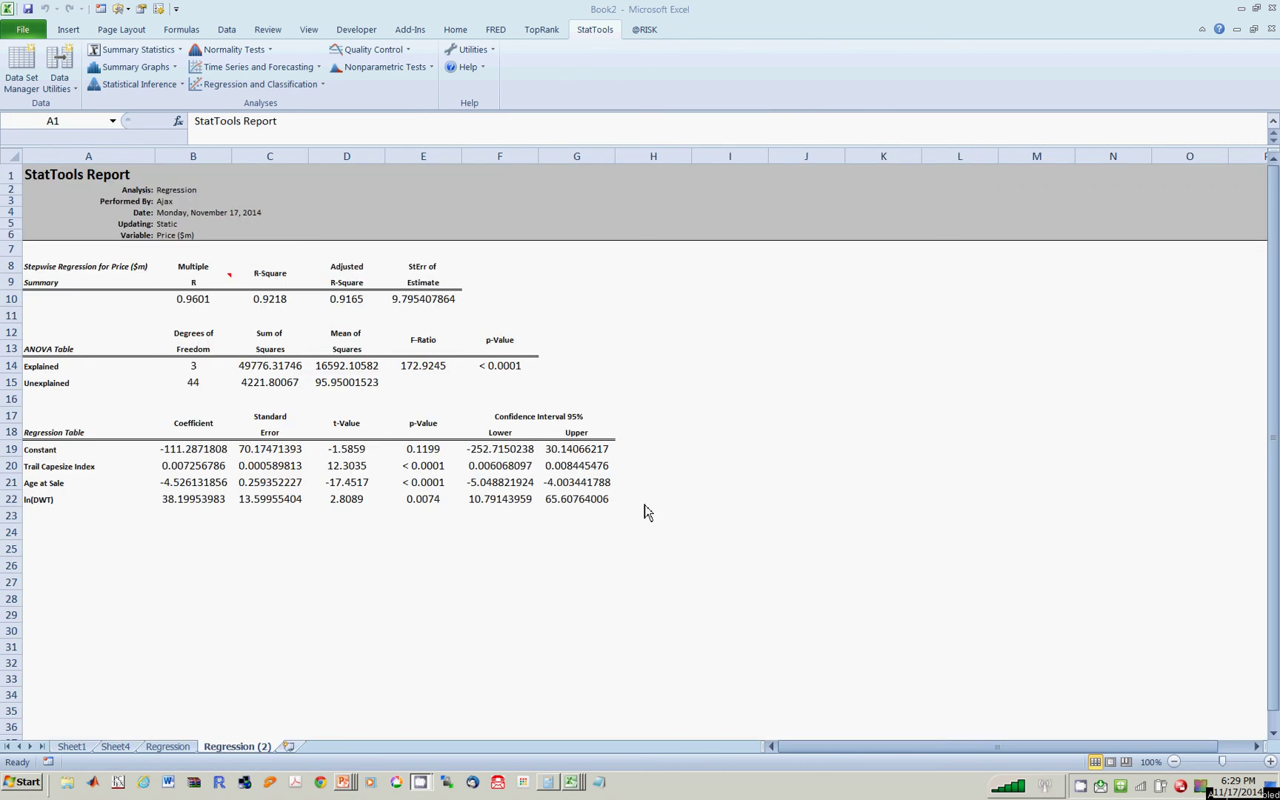
pyautogui.click(211, 601)
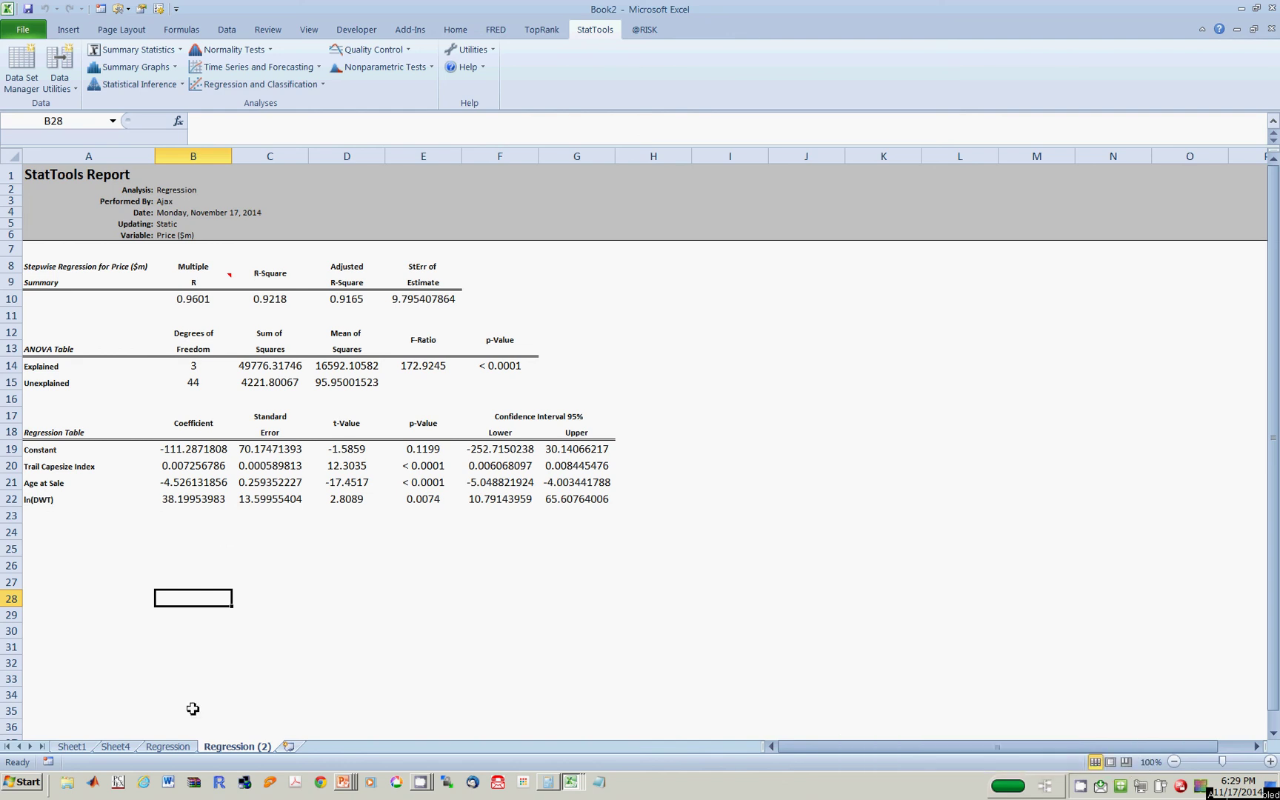
# Check Sheet4's updated predicted price of 126.1147 in D2
pyautogui.click(116, 747)
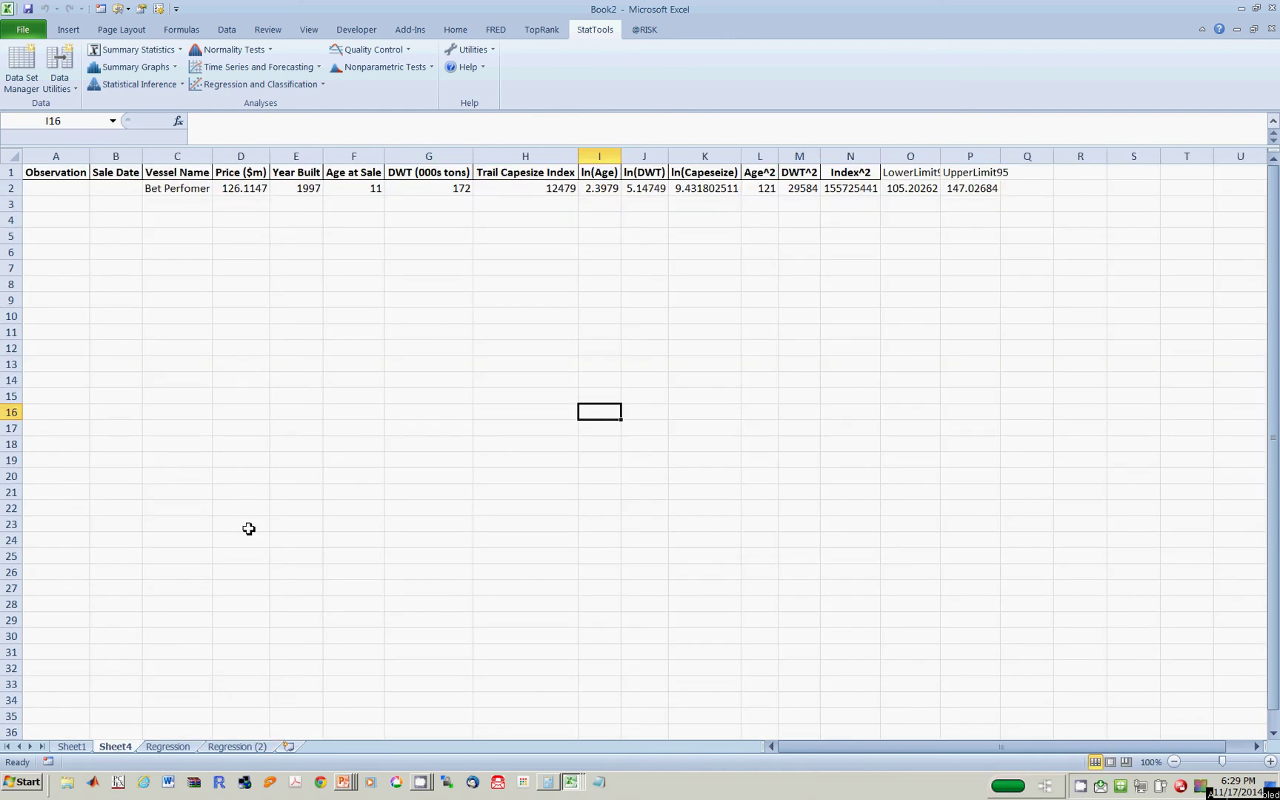
pyautogui.click(324, 368)
pyautogui.click(249, 190)
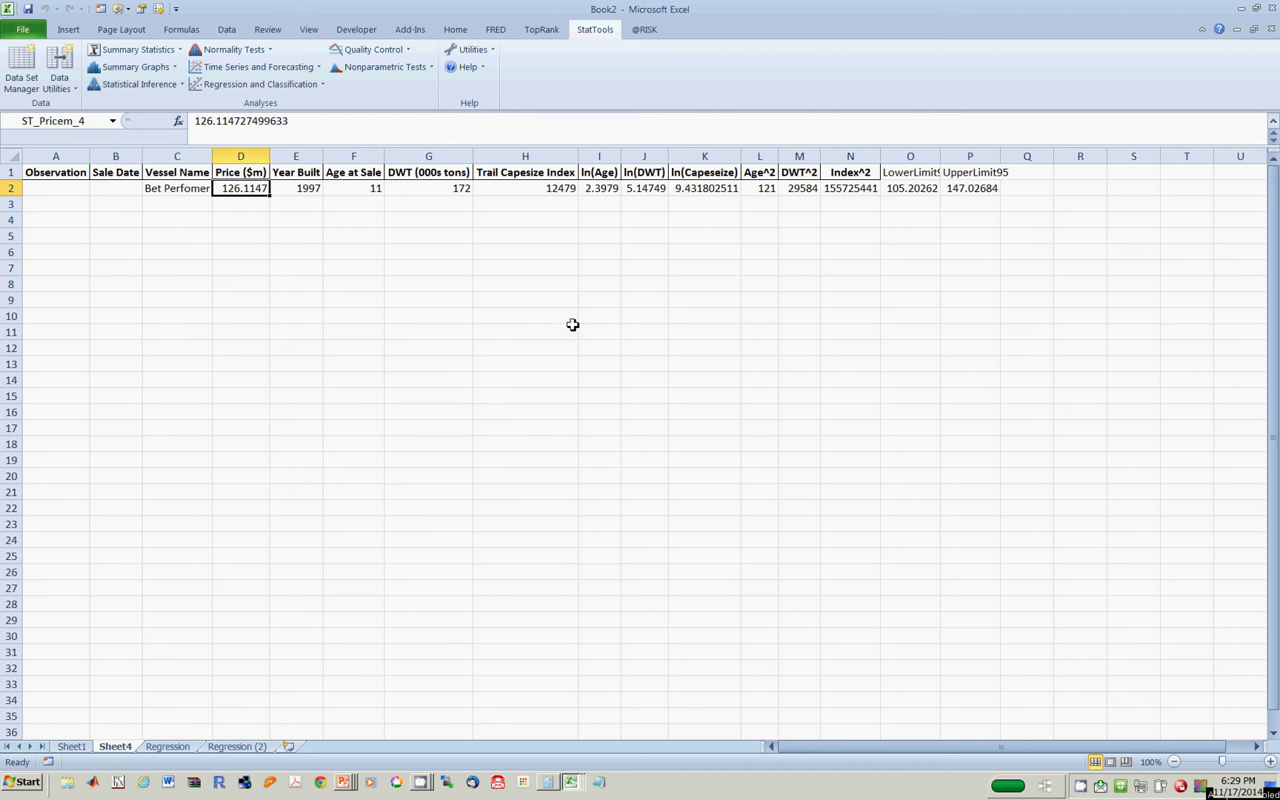